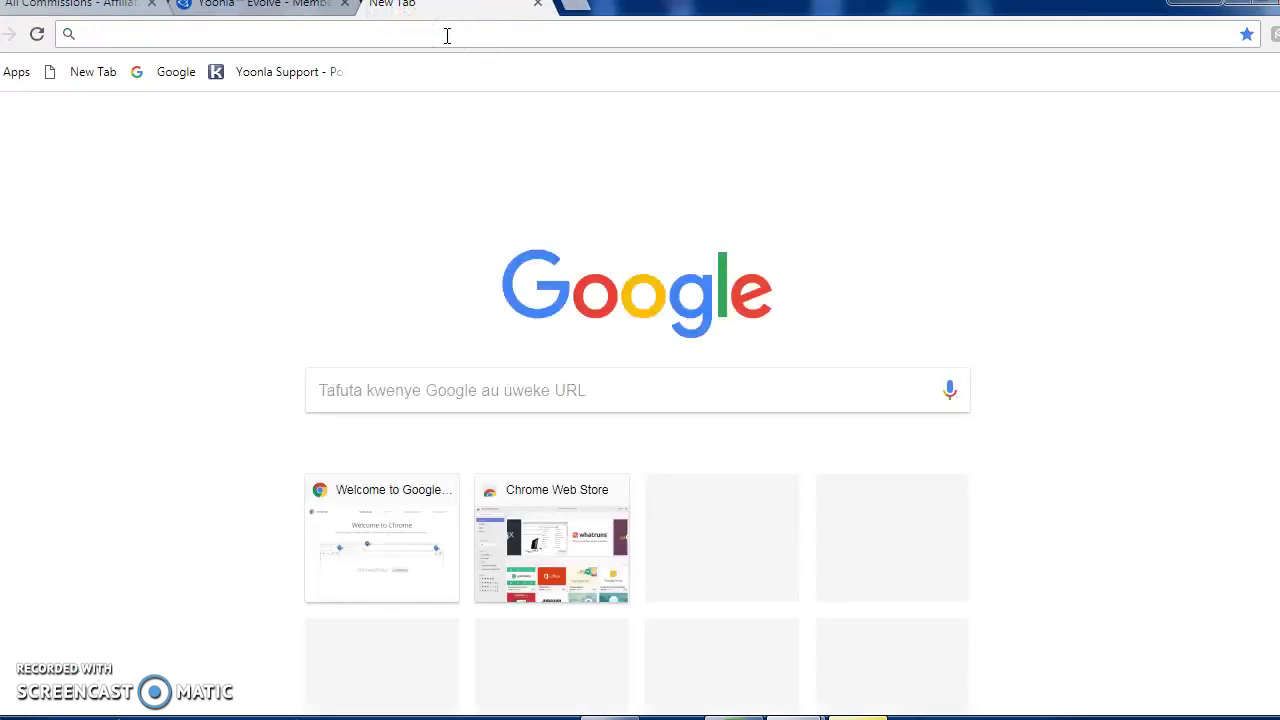
Search Google for 'yoonla member login' and open the Yoonla™ Evolve Member Login result.
{"action": "type", "text": "yoon"}
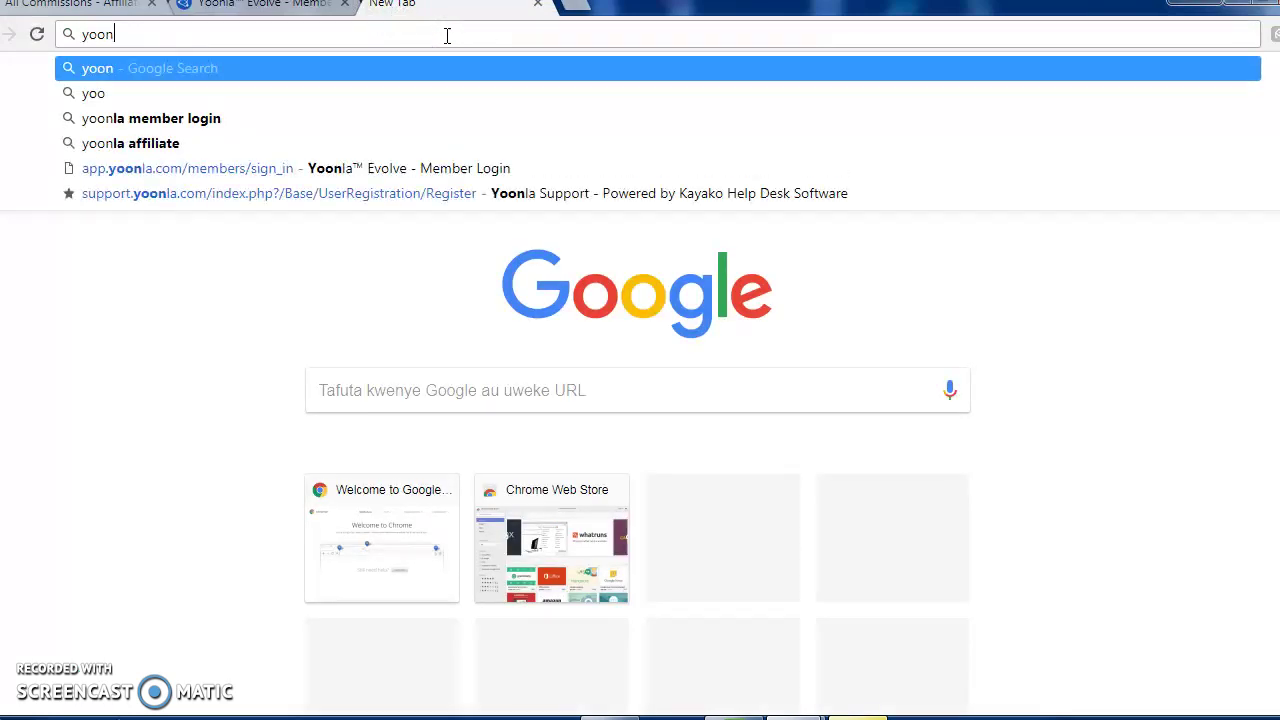
{"action": "type", "text": "la memb"}
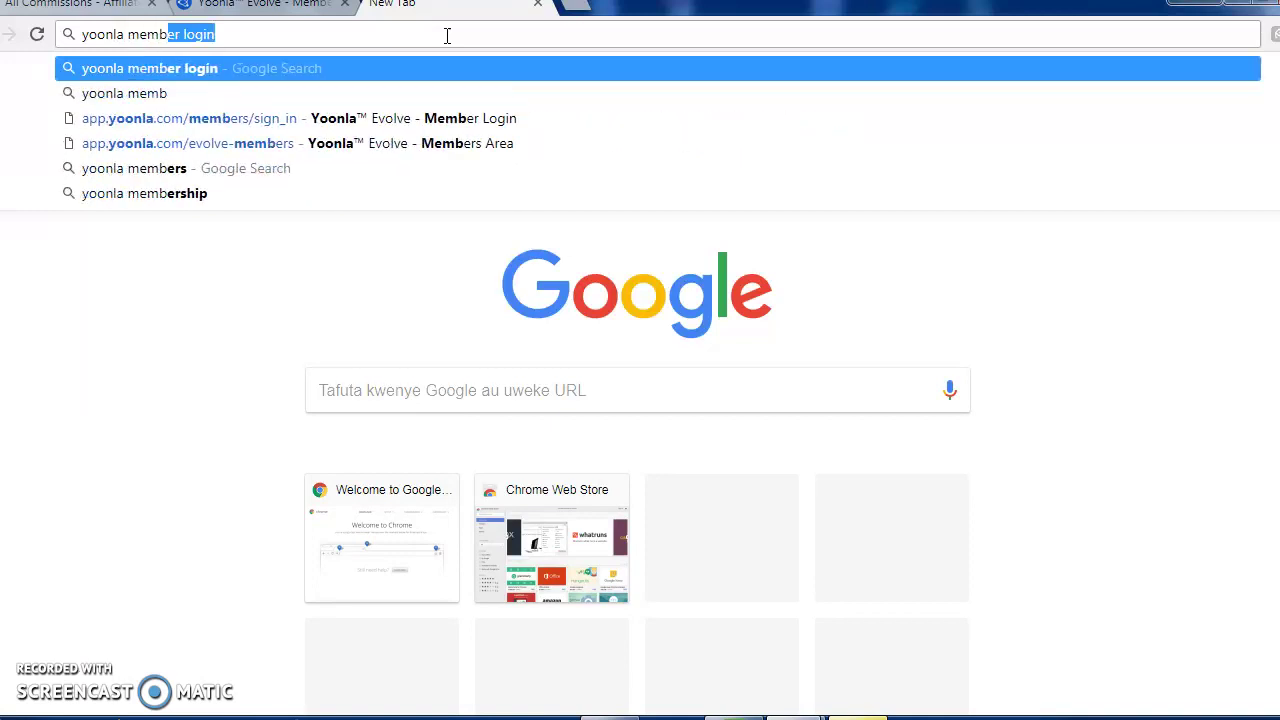
{"action": "type", "text": "er"}
{"action": "left_click", "coordinate": [267, 71]}
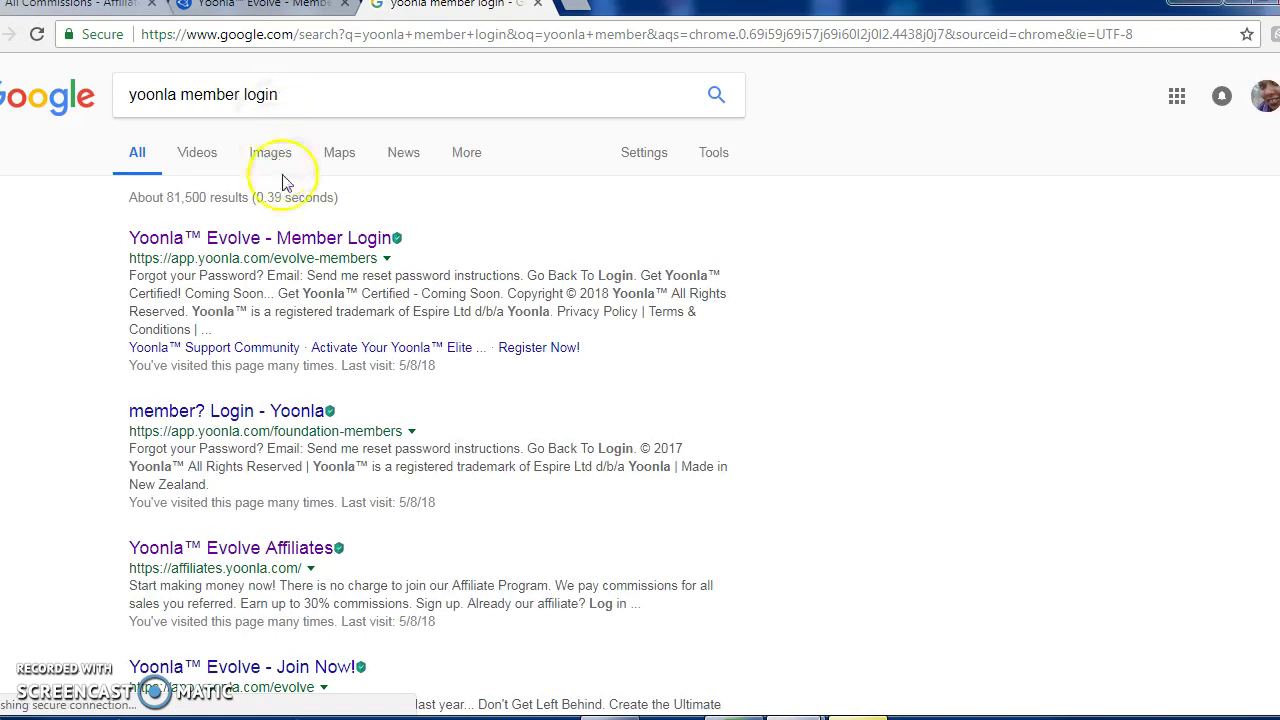
{"action": "left_click", "coordinate": [289, 243]}
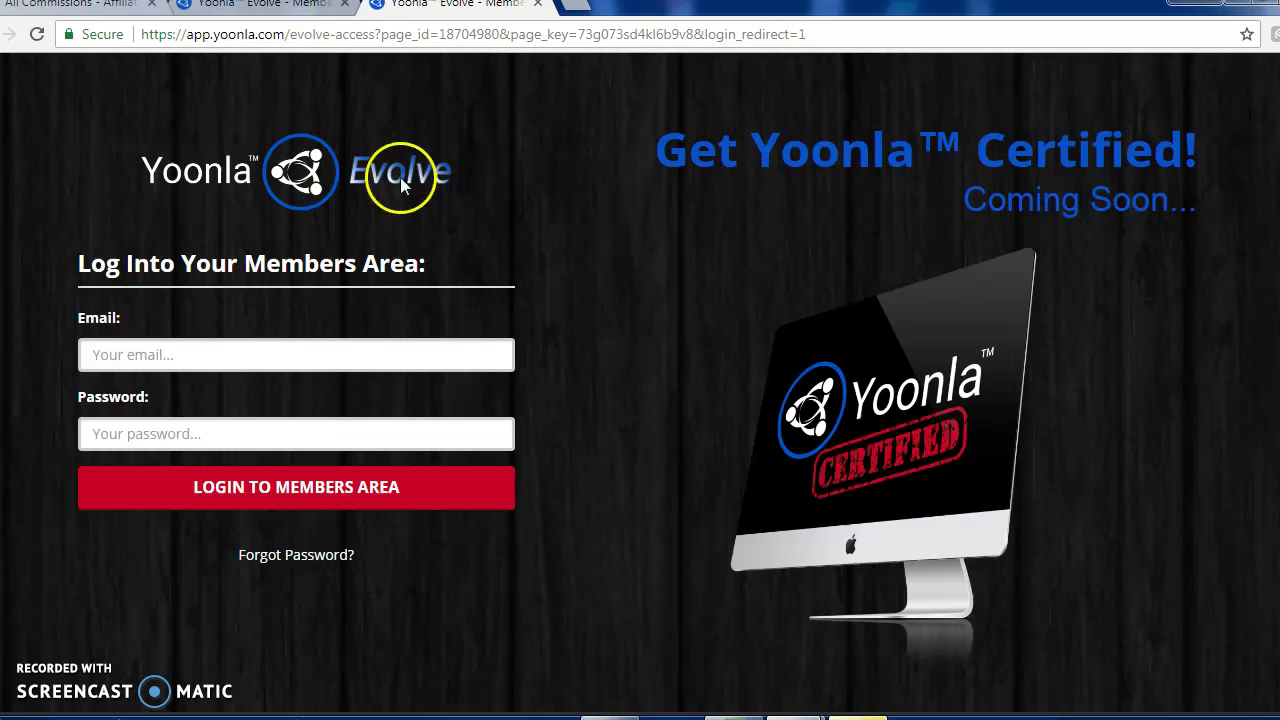
Log into the Yoonla Evolve members area with the saved email and password.
{"action": "left_click", "coordinate": [225, 357]}
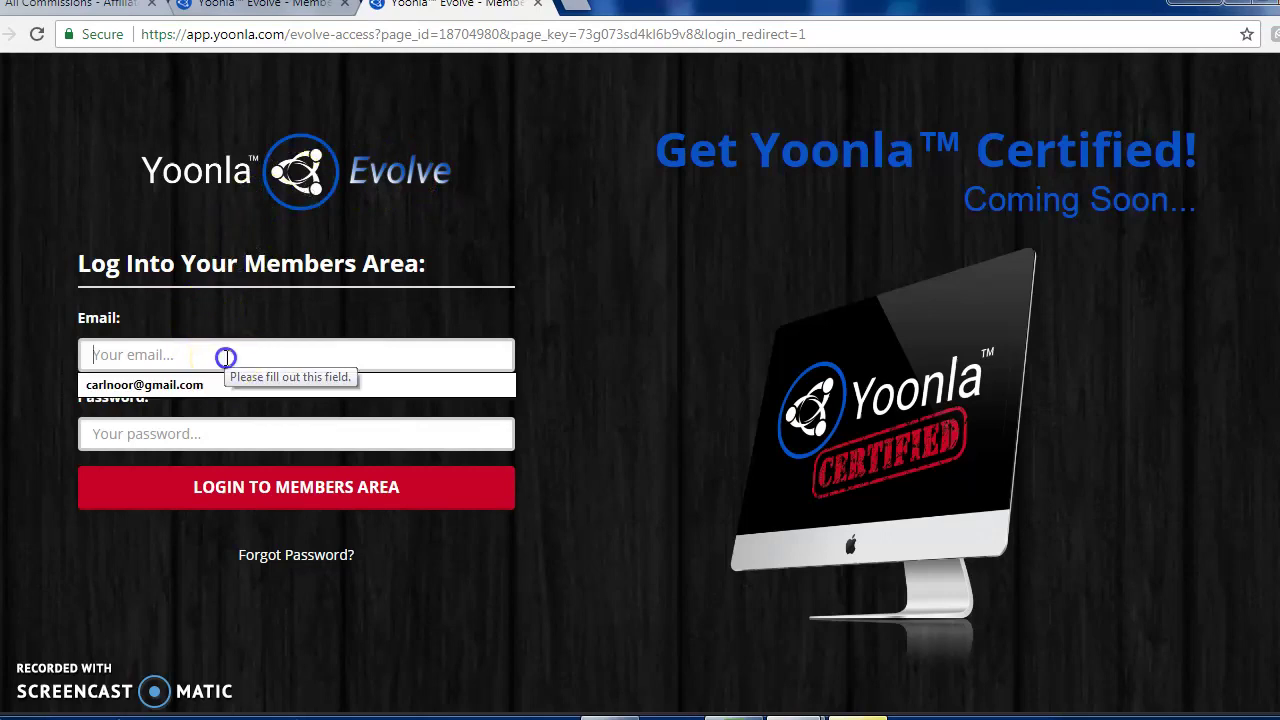
{"action": "left_click", "coordinate": [228, 387]}
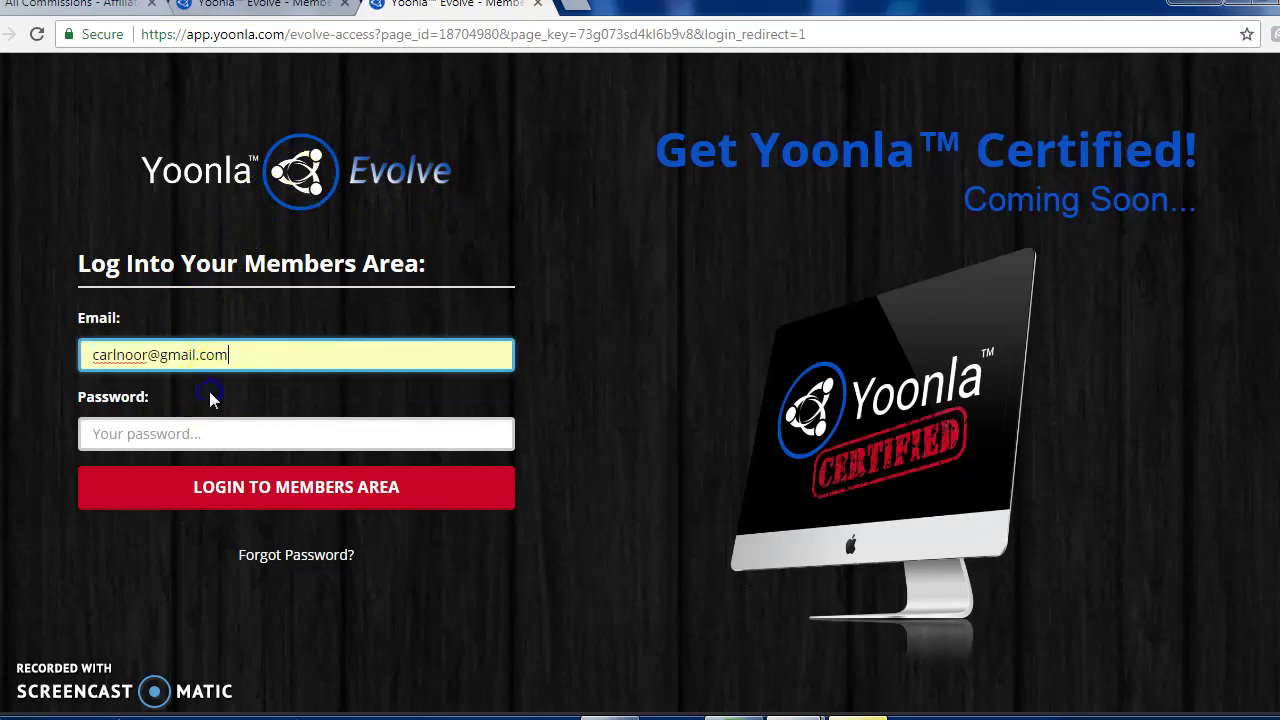
{"action": "left_click", "coordinate": [240, 445]}
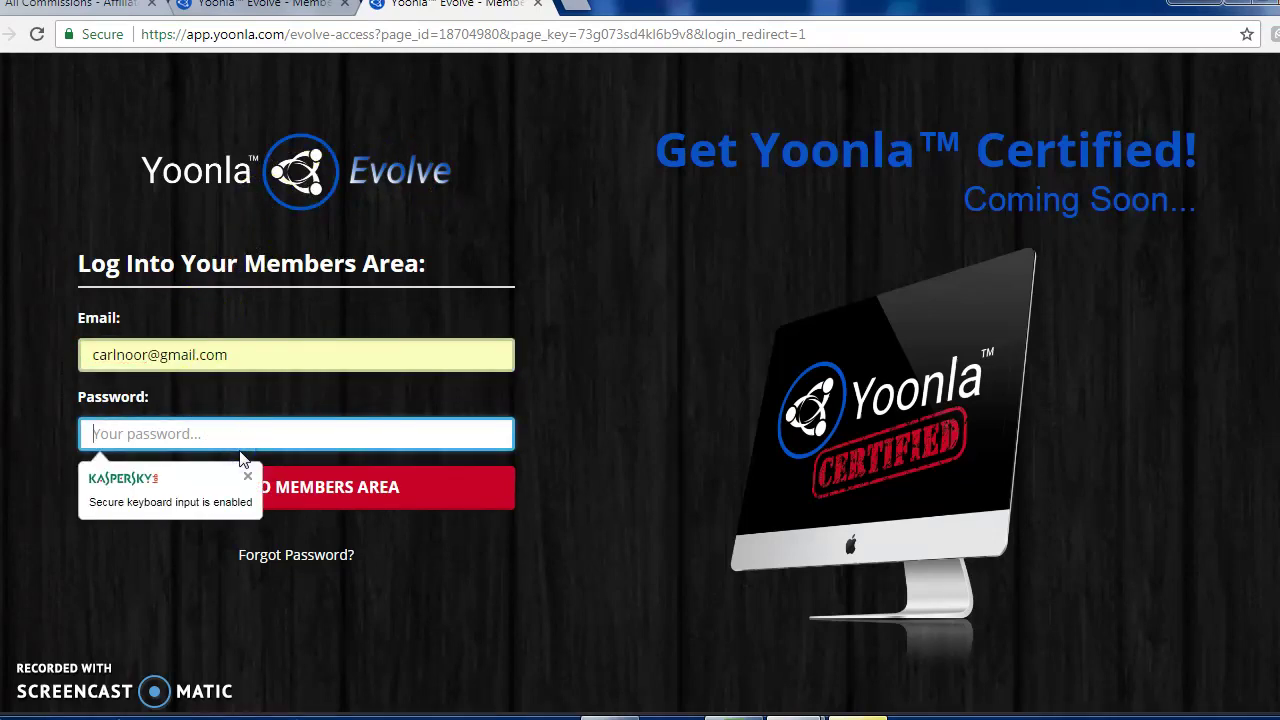
{"action": "type", "text": "*"}
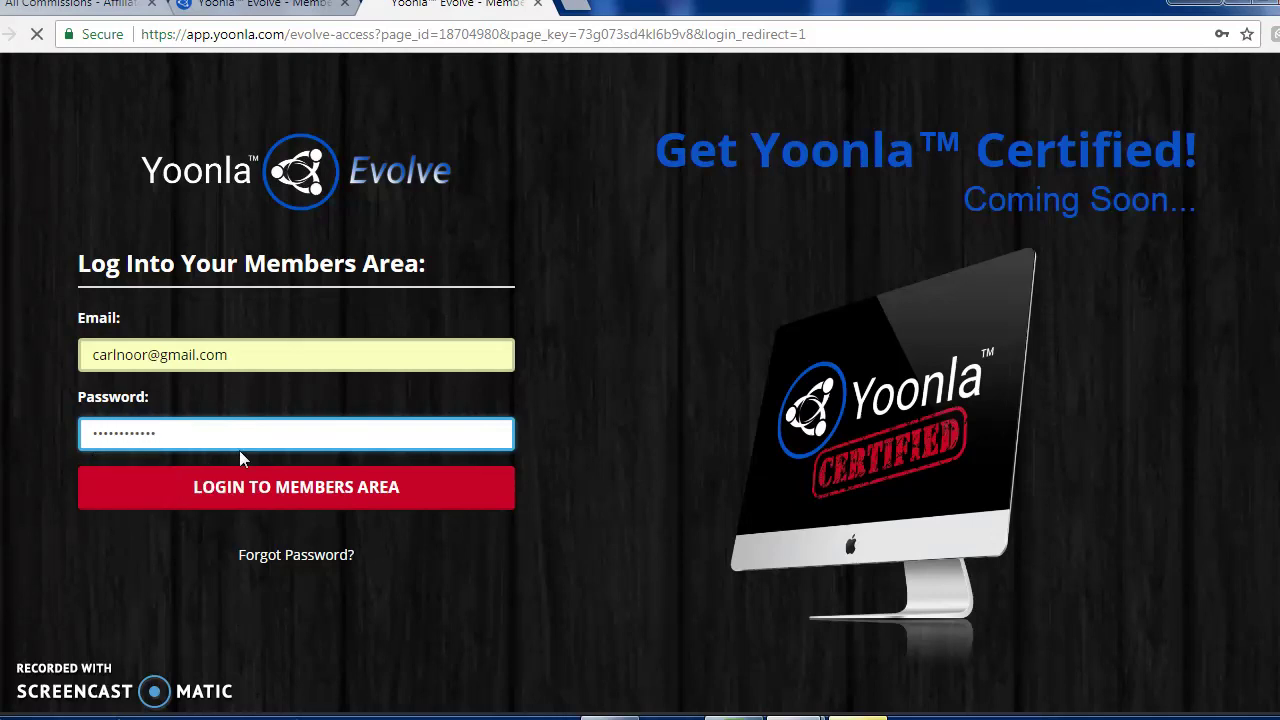
{"action": "left_click", "coordinate": [298, 508]}
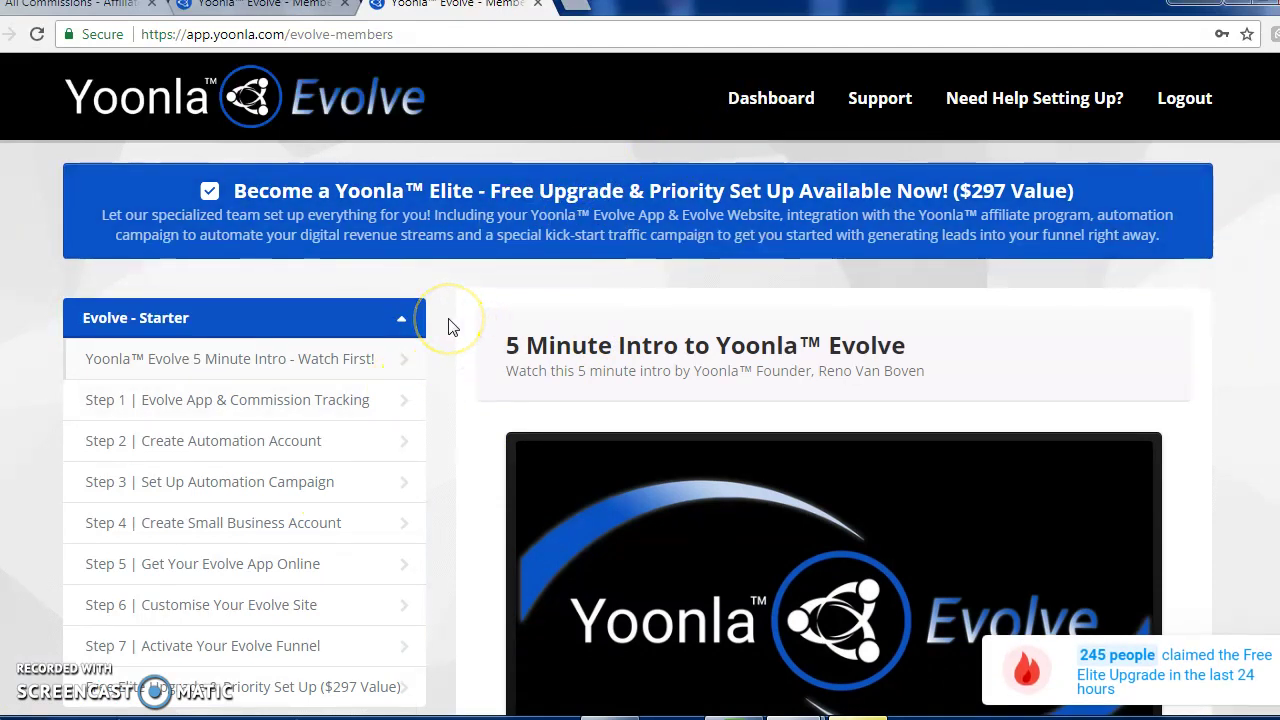
Expand the Evolve - Affiliates lessons, then switch to the All Commissions page.
{"action": "scroll", "coordinate": [450, 325], "scroll_direction": "down", "scroll_amount": 2}
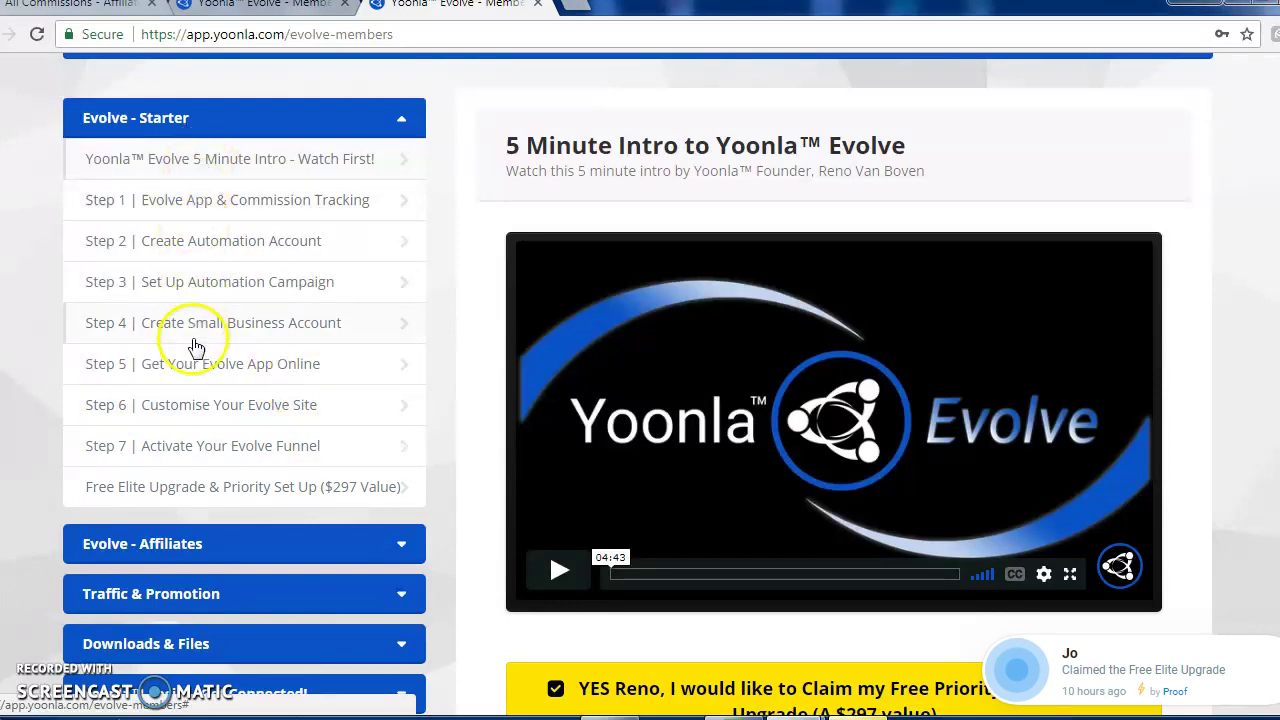
{"action": "scroll", "coordinate": [43, 397], "scroll_direction": "down", "scroll_amount": 3}
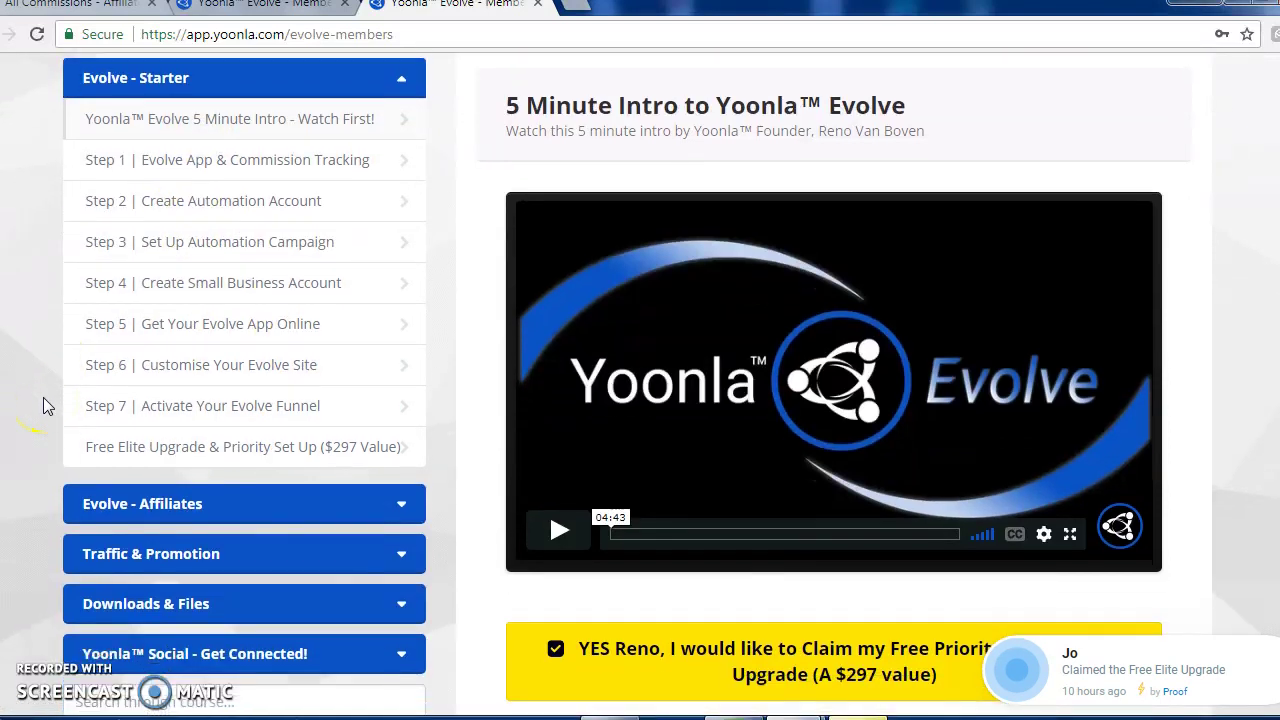
{"action": "left_click", "coordinate": [180, 393]}
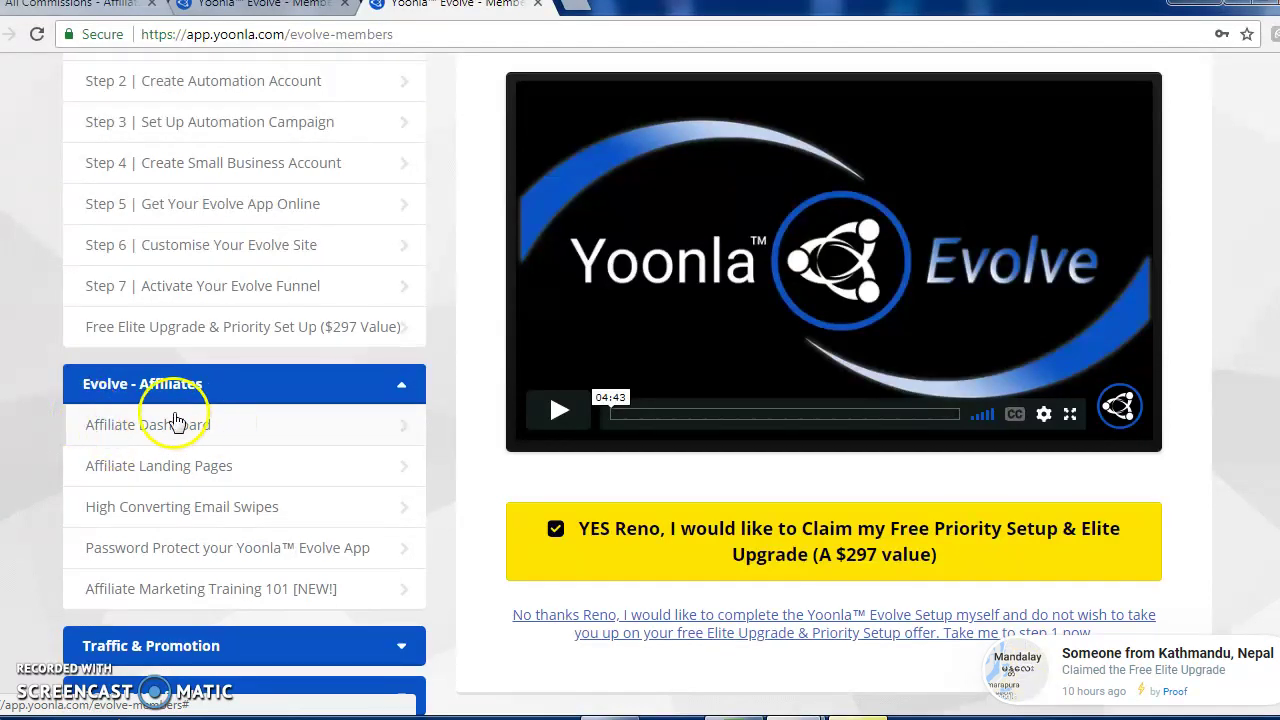
{"action": "left_click", "coordinate": [80, 6]}
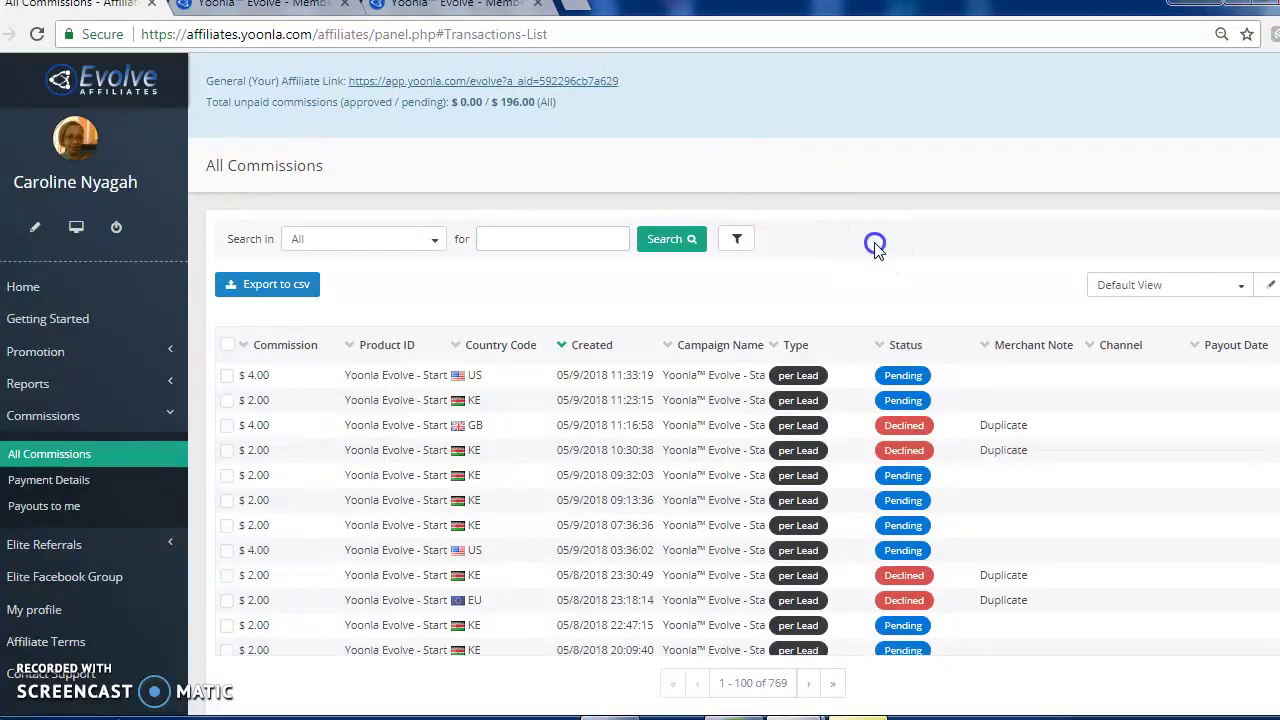
Scroll through the commissions table, then return to the Evolve members page.
{"action": "scroll", "coordinate": [872, 247], "scroll_direction": "down", "scroll_amount": 2}
{"action": "scroll", "coordinate": [874, 247], "scroll_direction": "down", "scroll_amount": 1}
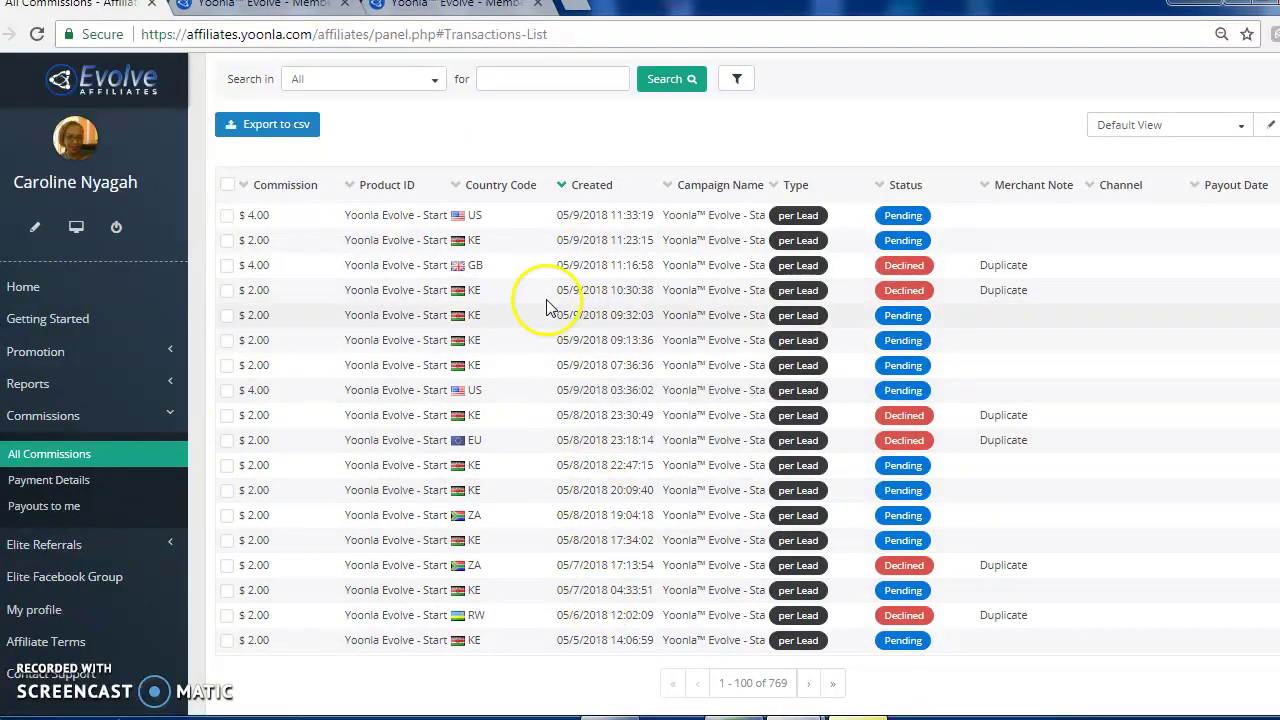
{"action": "left_click", "coordinate": [424, 8]}
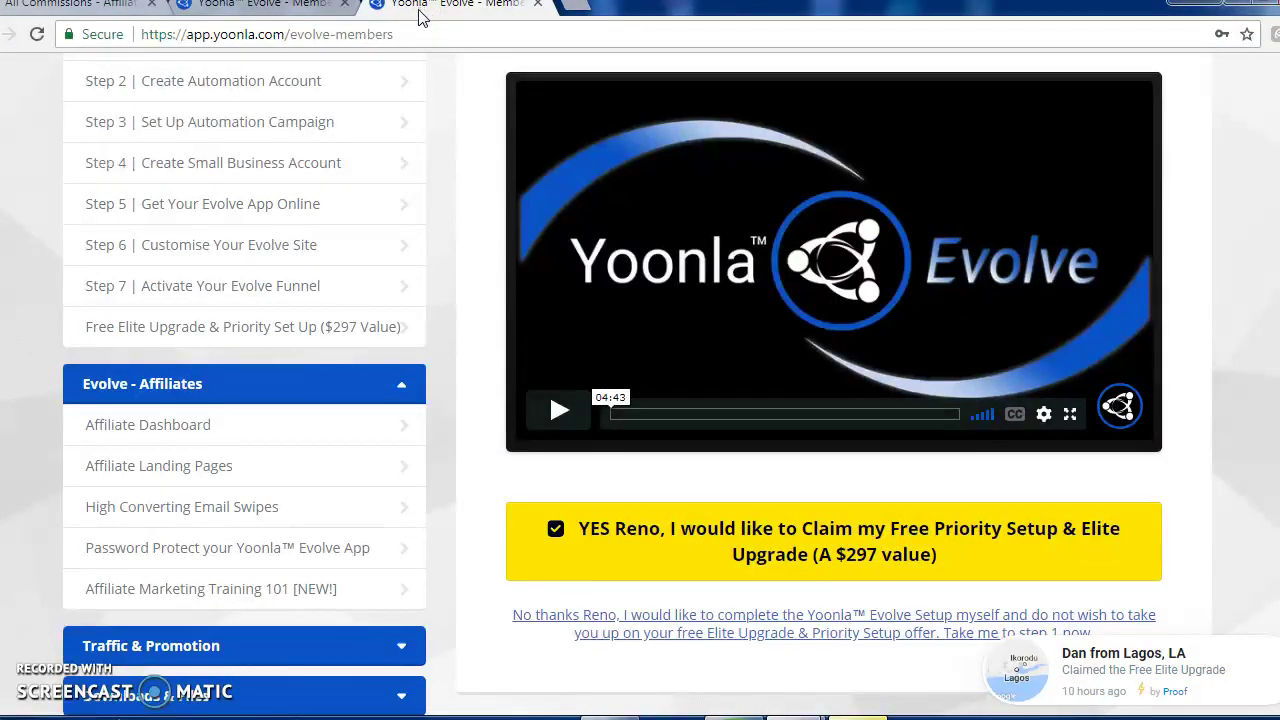
{"action": "left_click", "coordinate": [254, 476]}
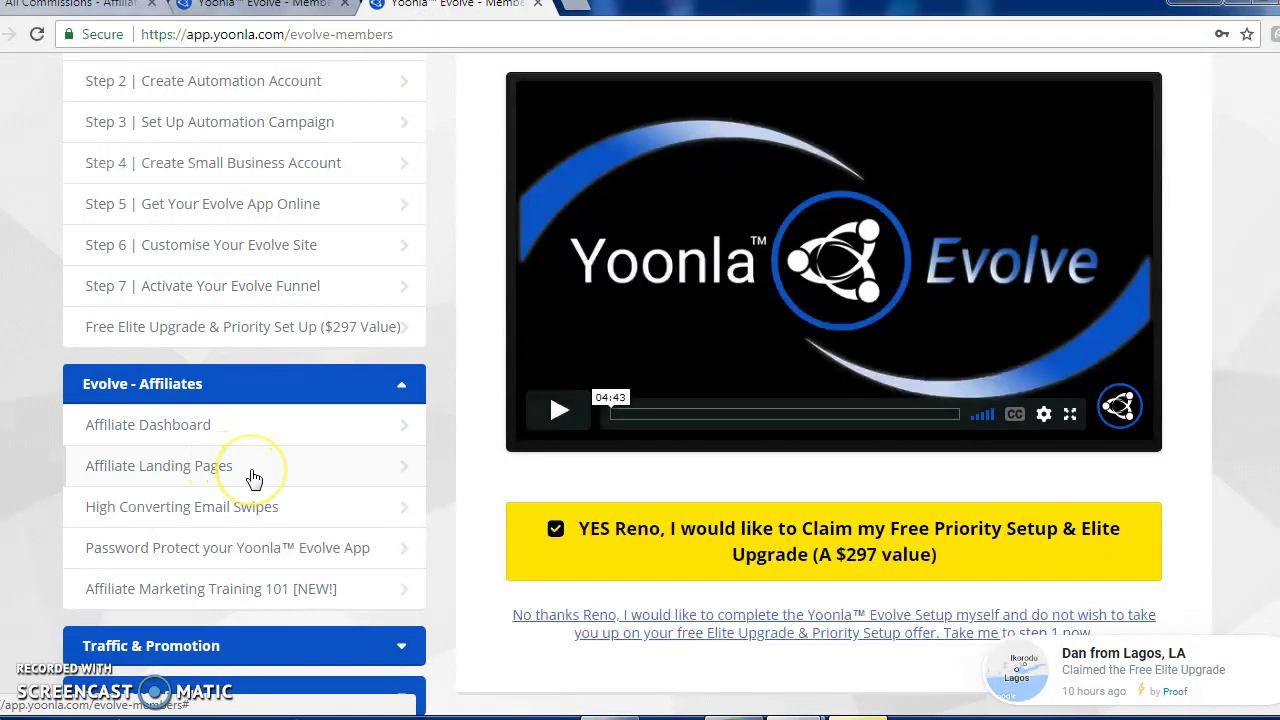
{"action": "left_click", "coordinate": [288, 511]}
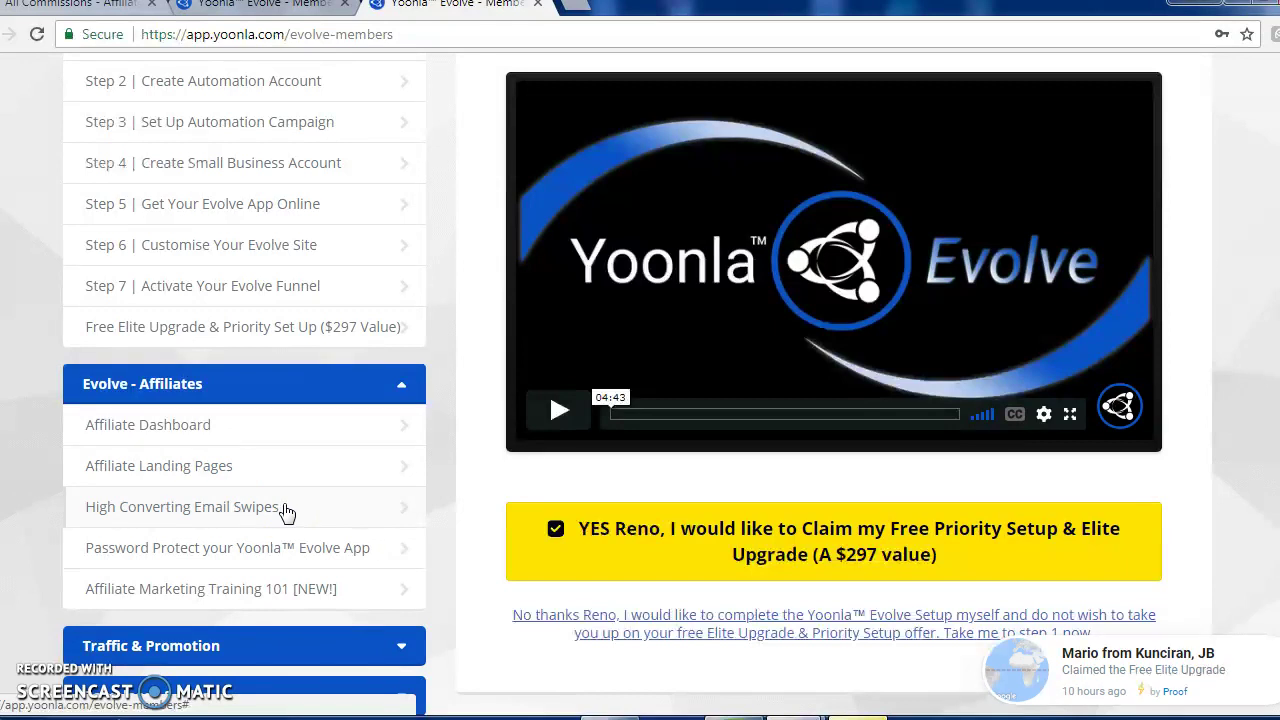
{"action": "left_click", "coordinate": [306, 586]}
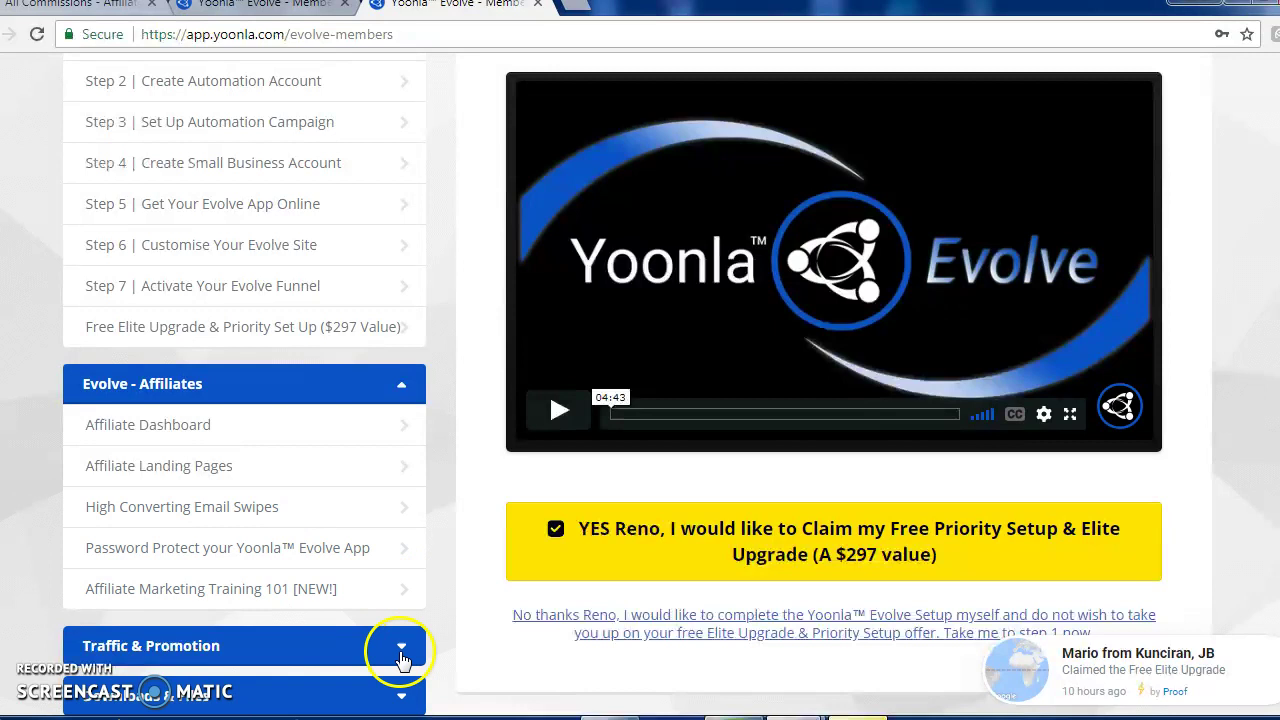
{"action": "left_click", "coordinate": [335, 655]}
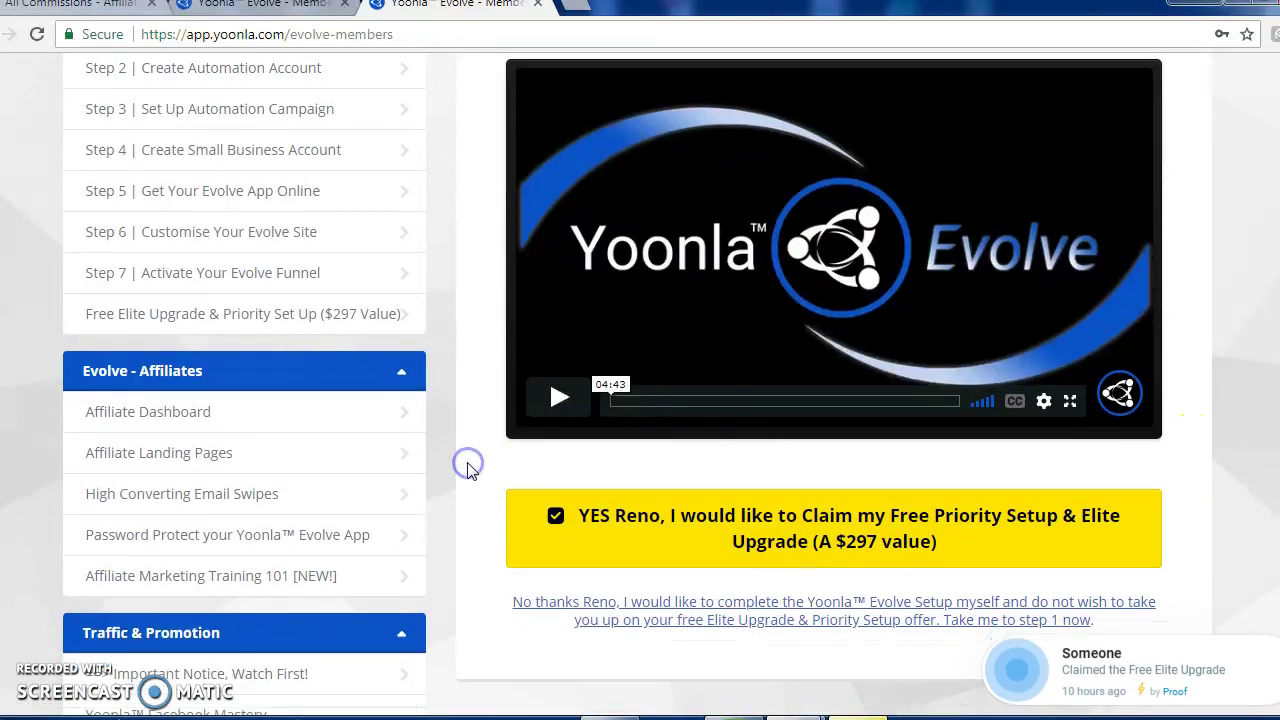
{"action": "scroll", "coordinate": [472, 471], "scroll_direction": "down", "scroll_amount": 3}
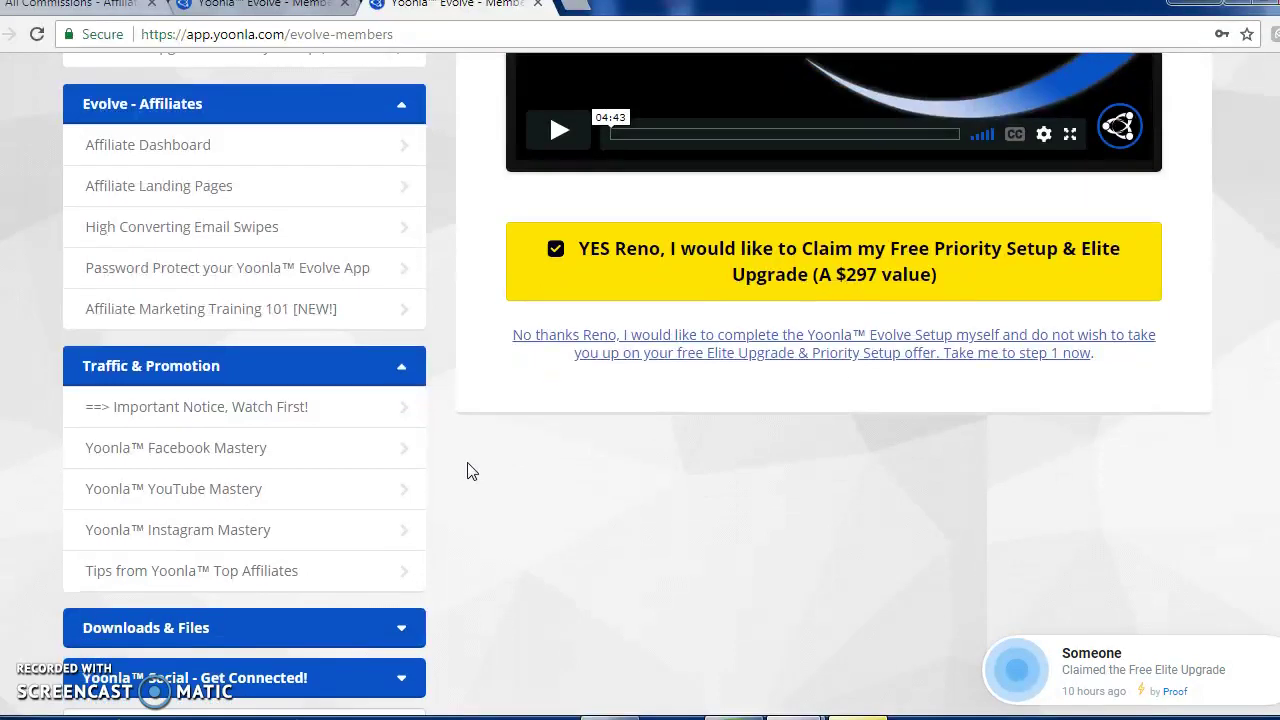
{"action": "left_click", "coordinate": [190, 467]}
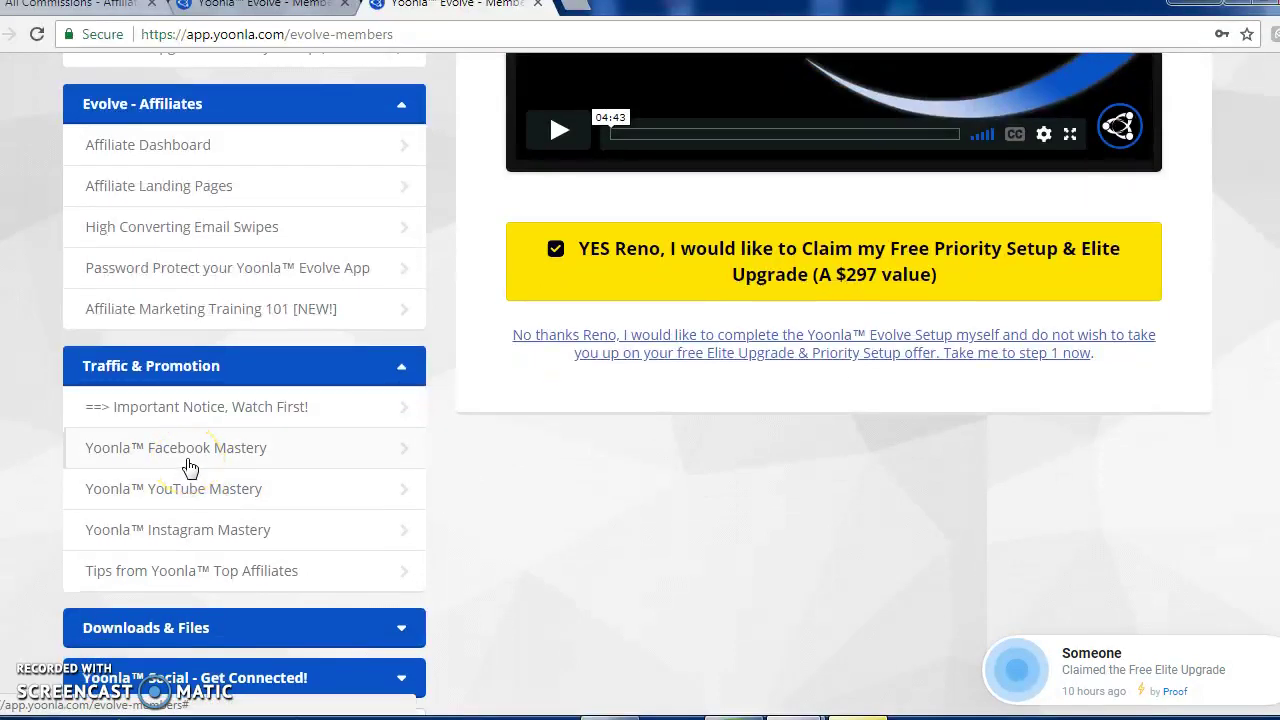
{"action": "left_click", "coordinate": [188, 487]}
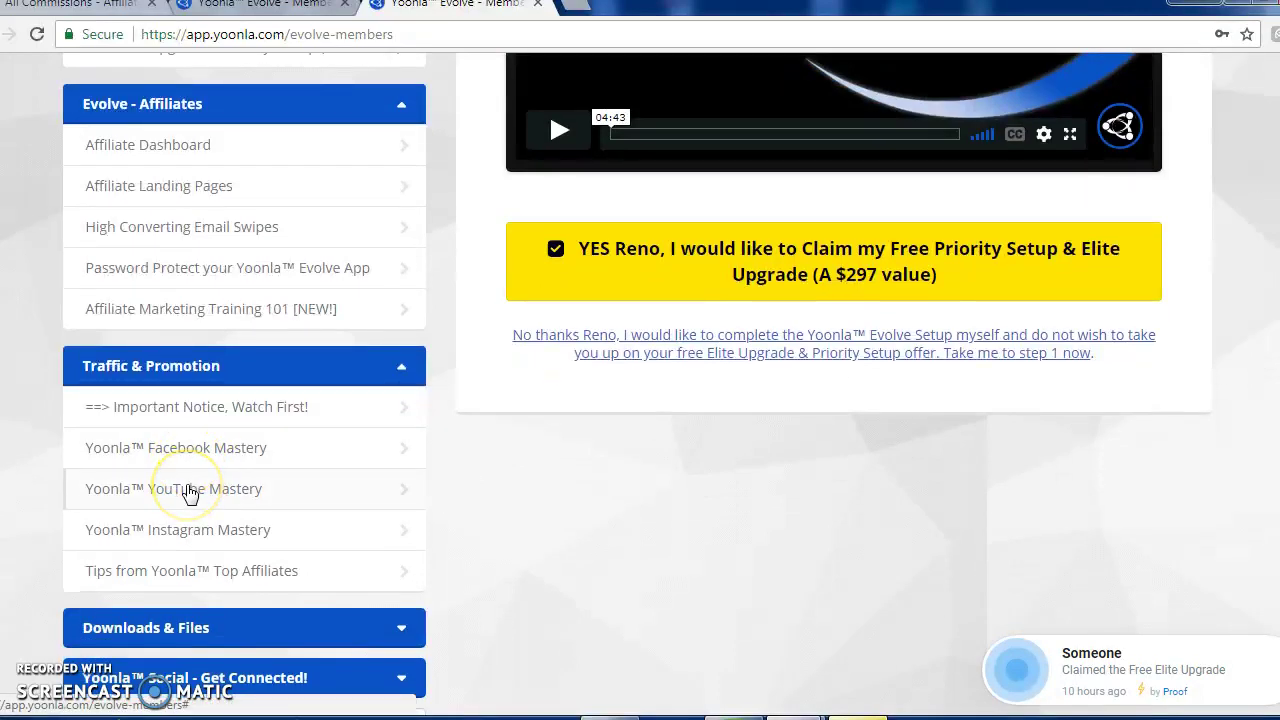
{"action": "left_click", "coordinate": [198, 536]}
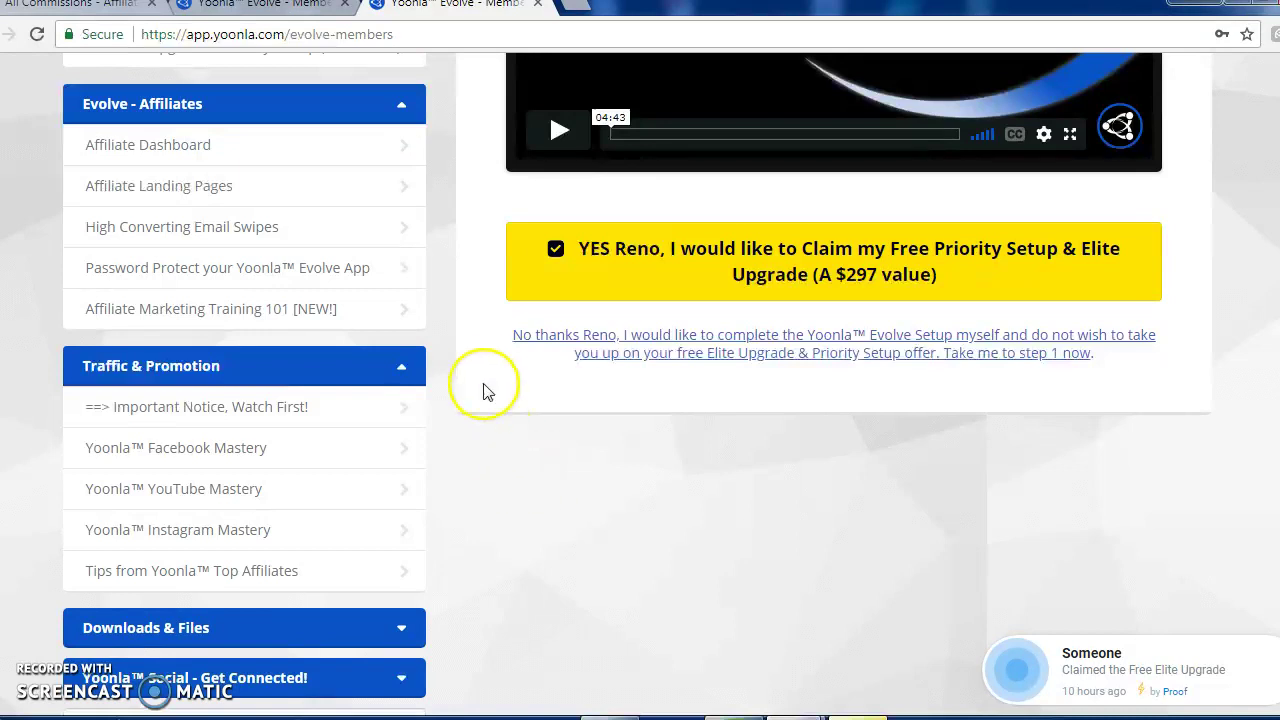
{"action": "scroll", "coordinate": [448, 308], "scroll_direction": "up", "scroll_amount": 1}
{"action": "scroll", "coordinate": [448, 308], "scroll_direction": "up", "scroll_amount": 1}
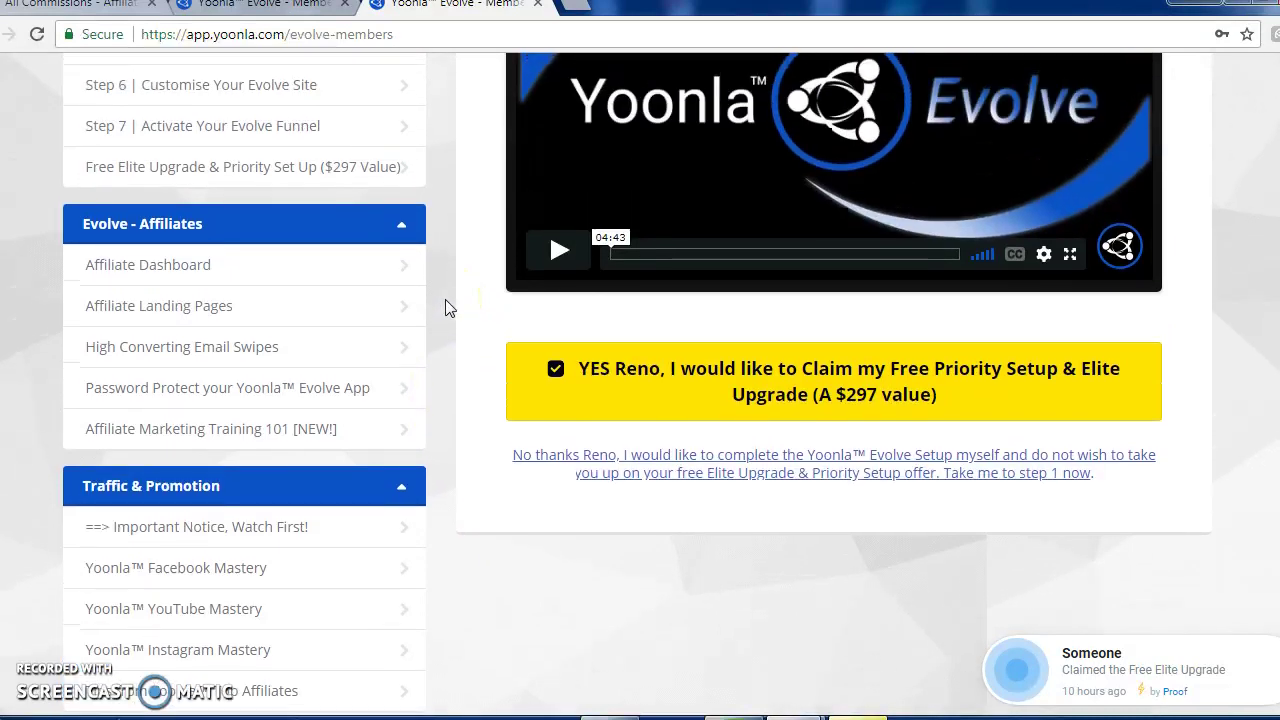
{"action": "scroll", "coordinate": [448, 308], "scroll_direction": "up", "scroll_amount": 1}
{"action": "scroll", "coordinate": [448, 308], "scroll_direction": "up", "scroll_amount": 1}
{"action": "scroll", "coordinate": [448, 308], "scroll_direction": "up", "scroll_amount": 1}
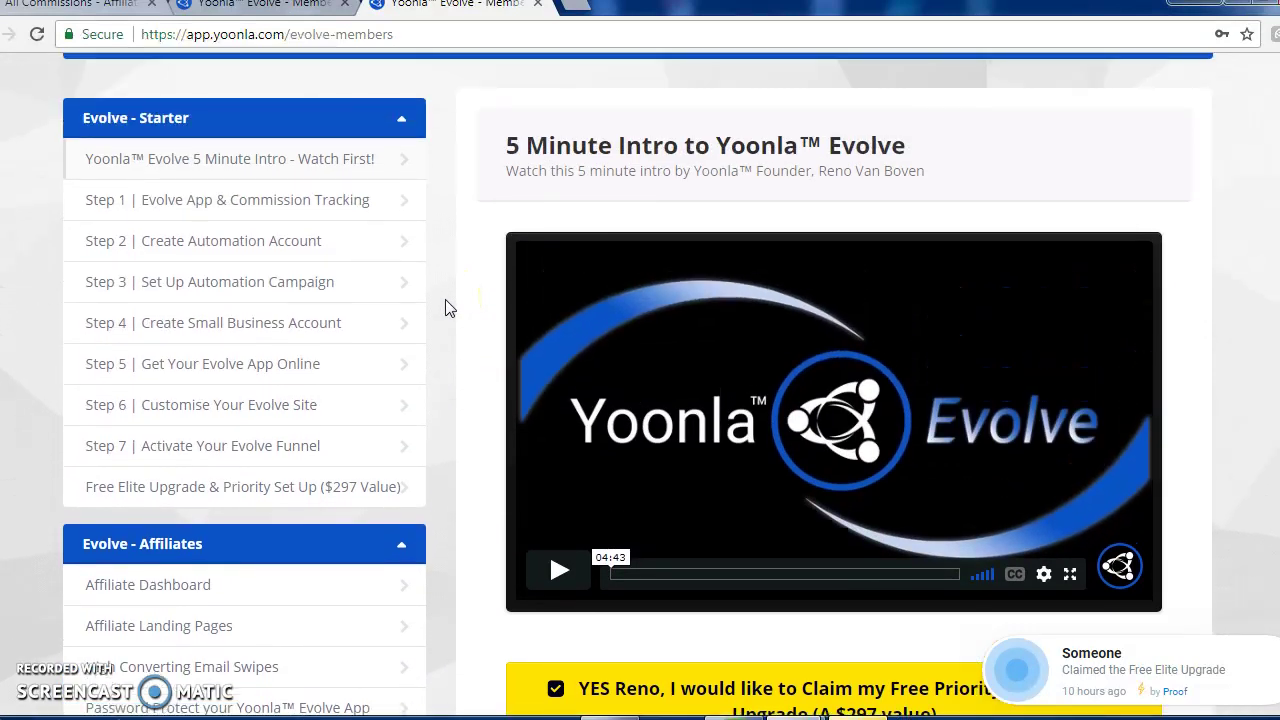
{"action": "scroll", "coordinate": [448, 308], "scroll_direction": "up", "scroll_amount": 3}
{"action": "scroll", "coordinate": [448, 308], "scroll_direction": "down", "scroll_amount": 1}
{"action": "scroll", "coordinate": [448, 308], "scroll_direction": "down", "scroll_amount": 1}
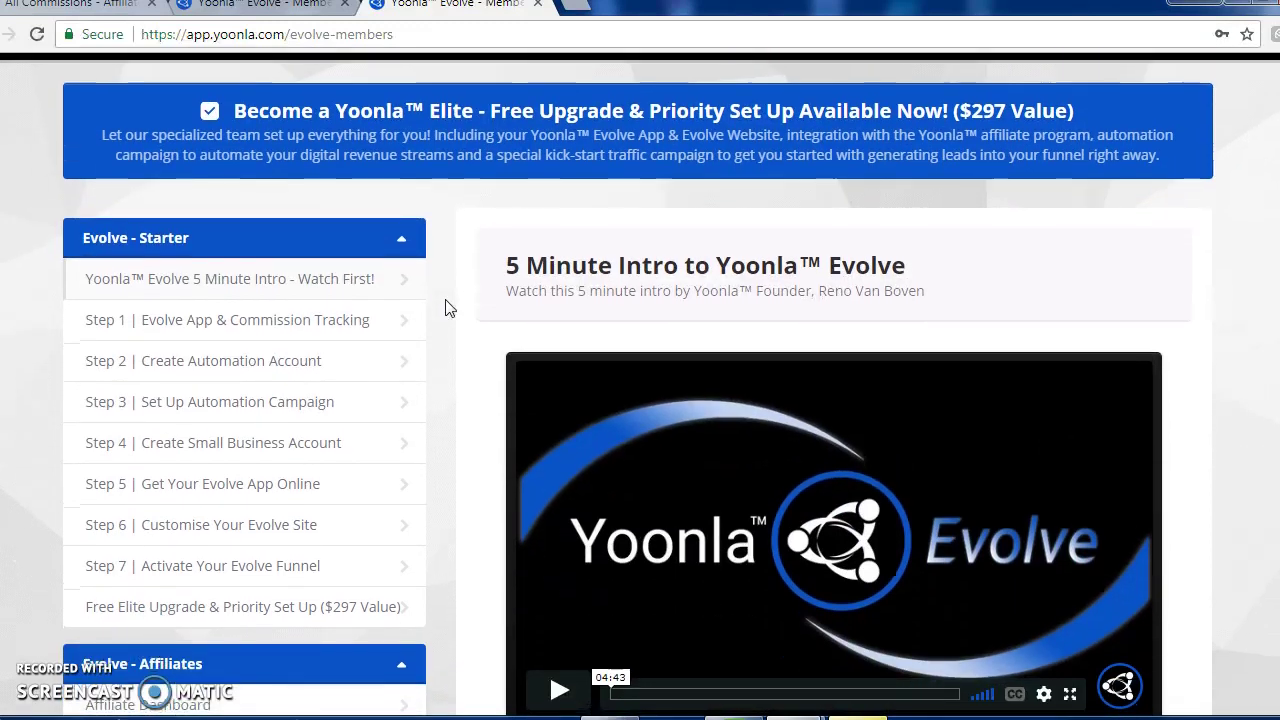
{"action": "scroll", "coordinate": [448, 308], "scroll_direction": "up", "scroll_amount": 1}
{"action": "scroll", "coordinate": [448, 308], "scroll_direction": "down", "scroll_amount": 1}
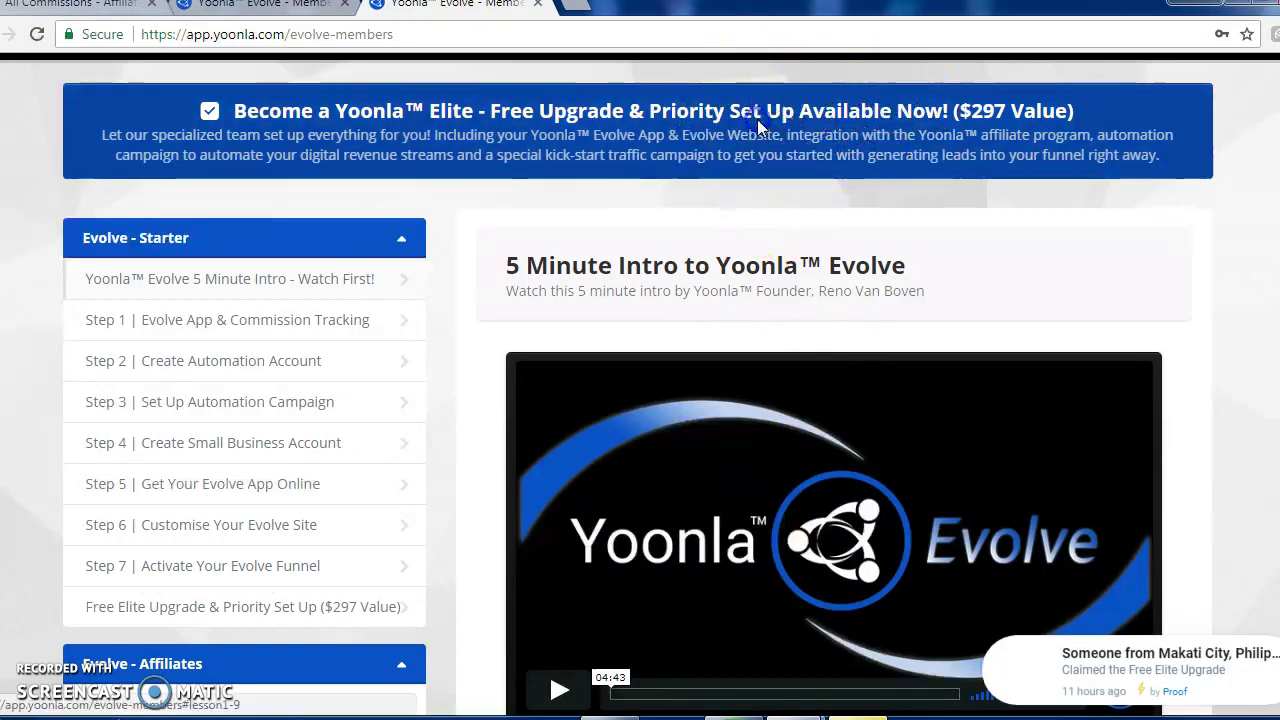
Open the free Elite upgrade priority setup page, pause its video, and scroll to the three steps.
{"action": "left_click", "coordinate": [757, 119]}
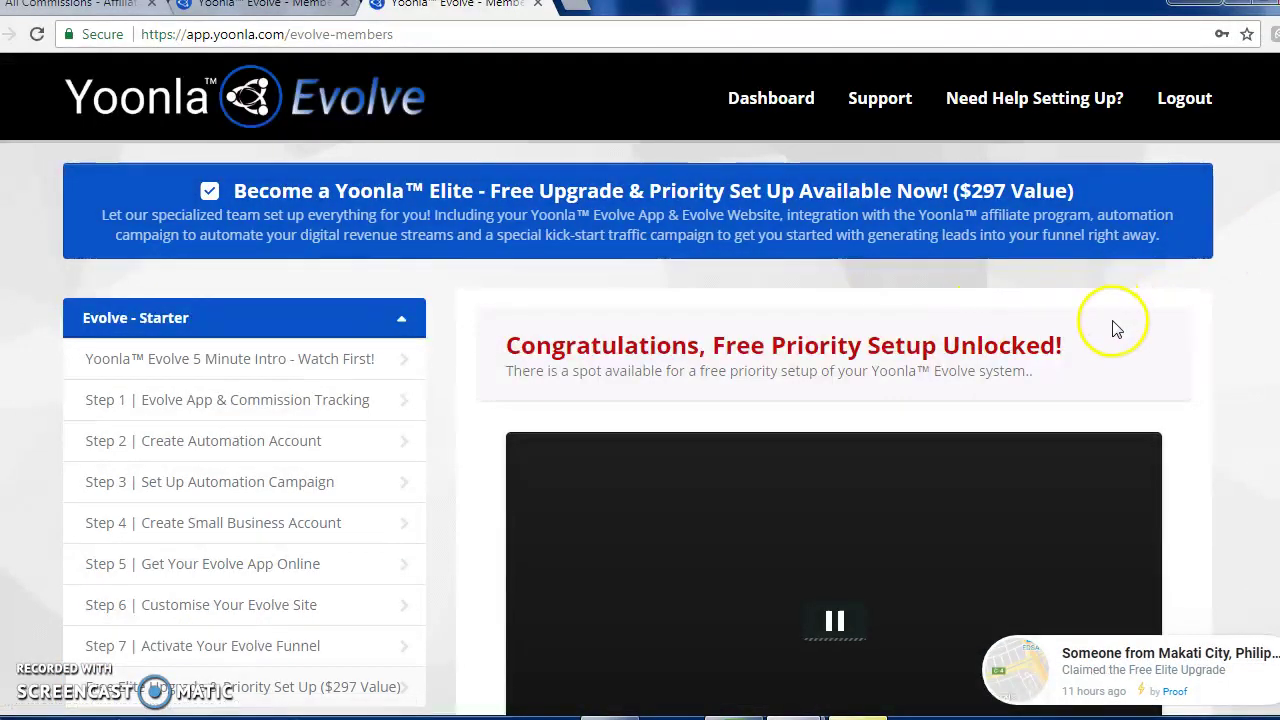
{"action": "scroll", "coordinate": [1114, 323], "scroll_direction": "down", "scroll_amount": 2}
{"action": "scroll", "coordinate": [1116, 330], "scroll_direction": "down", "scroll_amount": 2}
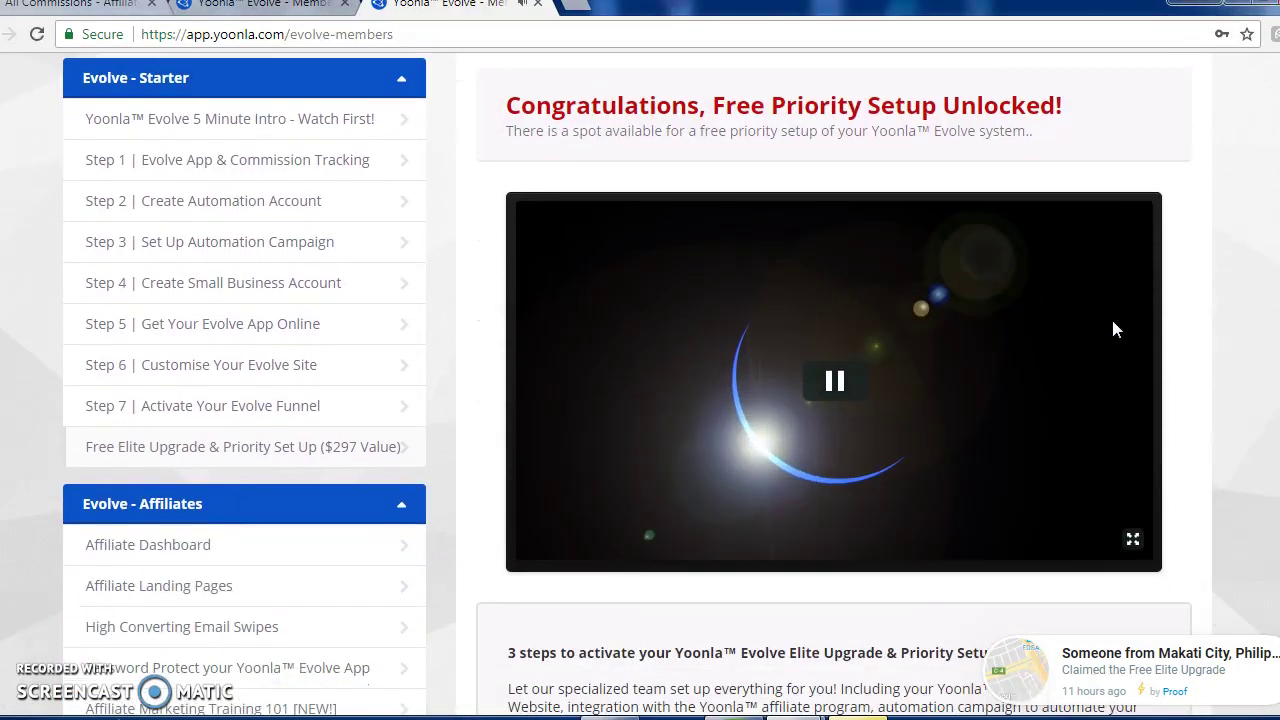
{"action": "left_click", "coordinate": [820, 321]}
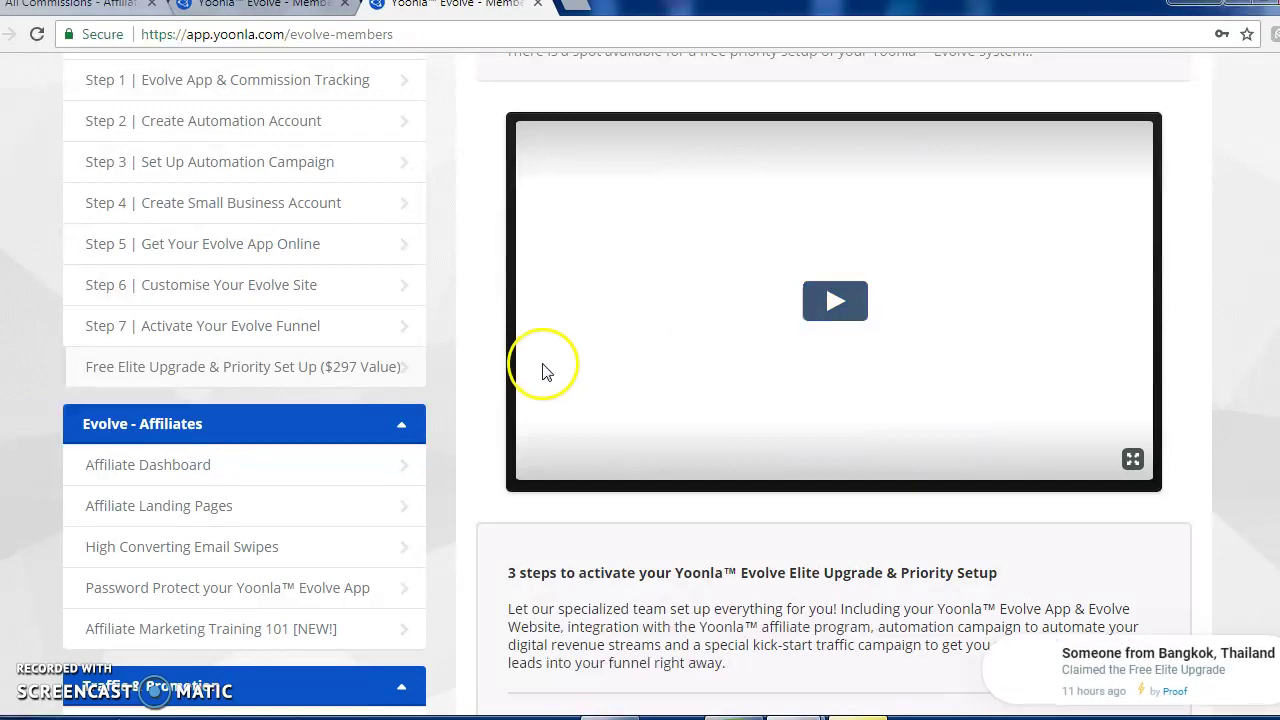
{"action": "scroll", "coordinate": [492, 378], "scroll_direction": "down", "scroll_amount": 2}
{"action": "scroll", "coordinate": [492, 378], "scroll_direction": "down", "scroll_amount": 1}
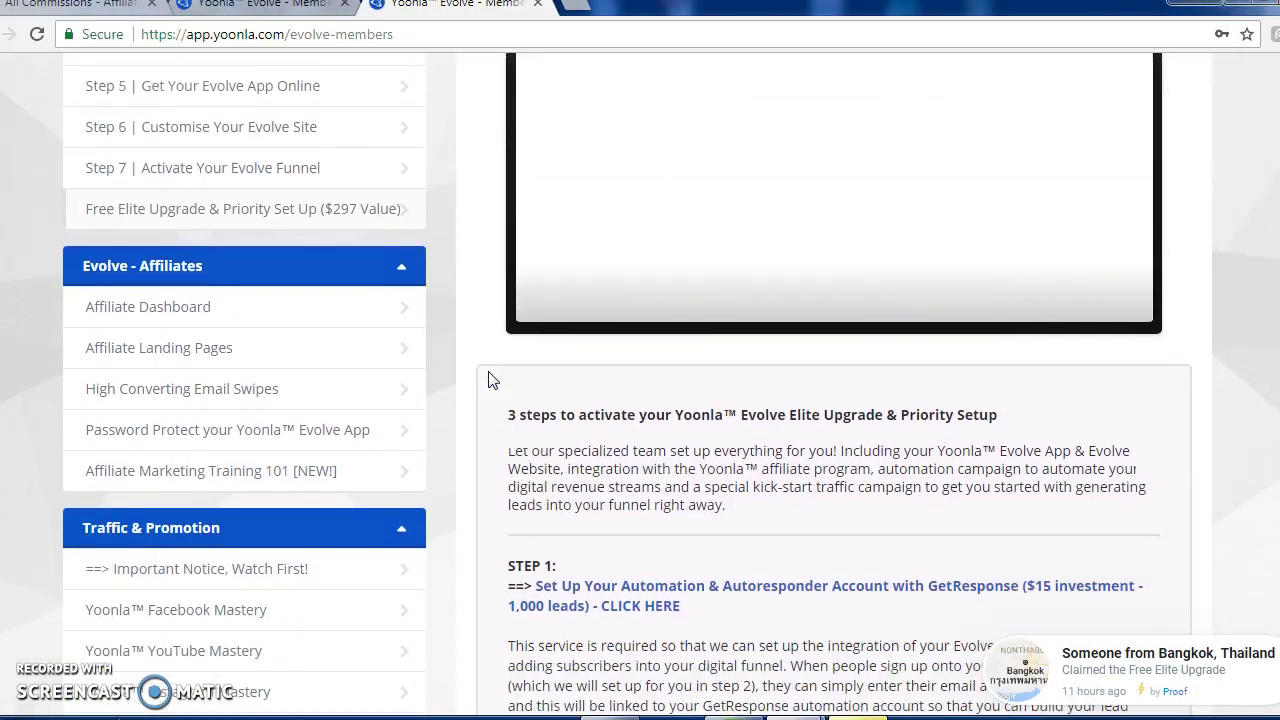
{"action": "scroll", "coordinate": [492, 378], "scroll_direction": "down", "scroll_amount": 1}
{"action": "scroll", "coordinate": [492, 378], "scroll_direction": "down", "scroll_amount": 1}
{"action": "scroll", "coordinate": [492, 378], "scroll_direction": "down", "scroll_amount": 1}
{"action": "scroll", "coordinate": [492, 378], "scroll_direction": "down", "scroll_amount": 1}
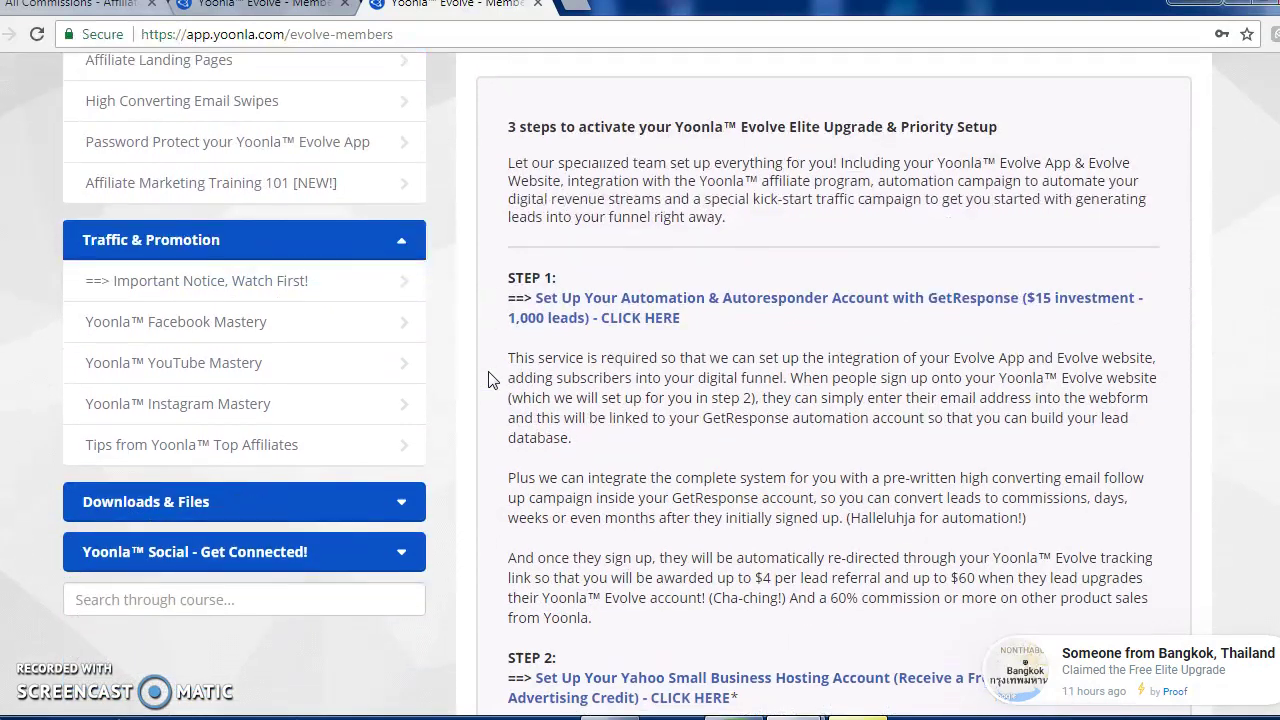
{"action": "scroll", "coordinate": [492, 378], "scroll_direction": "down", "scroll_amount": 1}
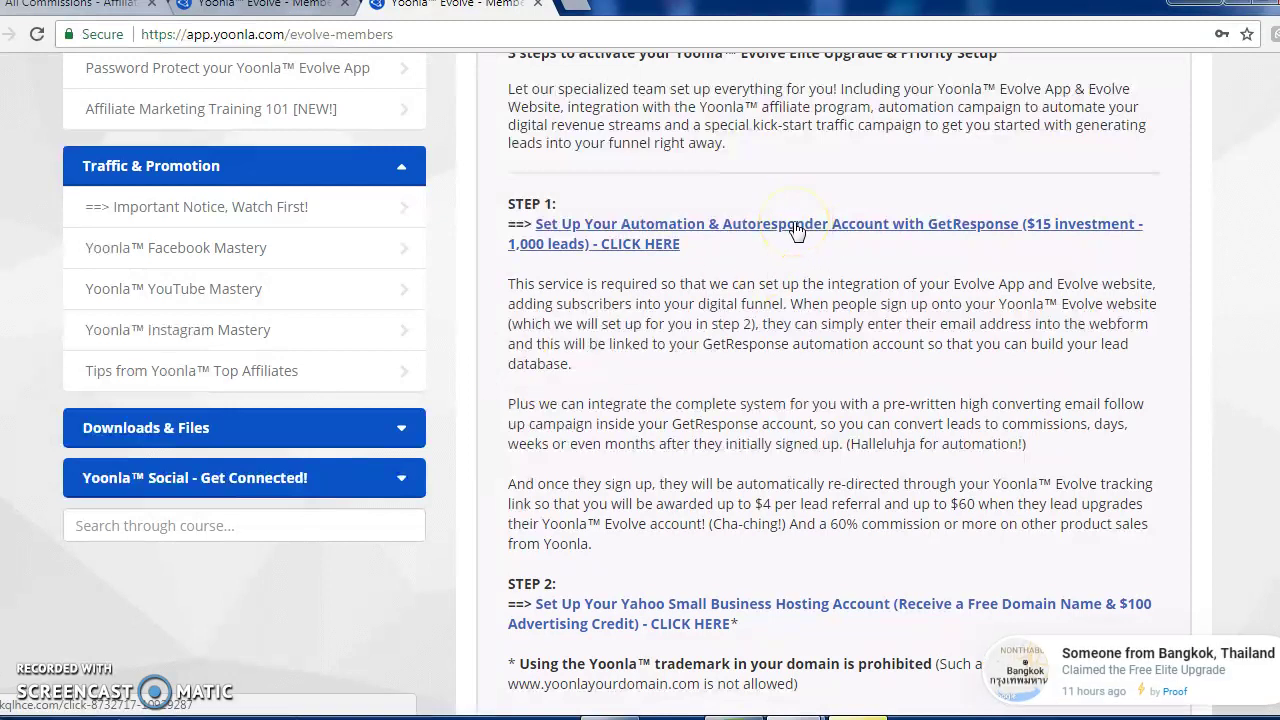
Follow the Step 1 GetResponse link and review its monthly plans, from Email at $15.
{"action": "left_click", "coordinate": [865, 233]}
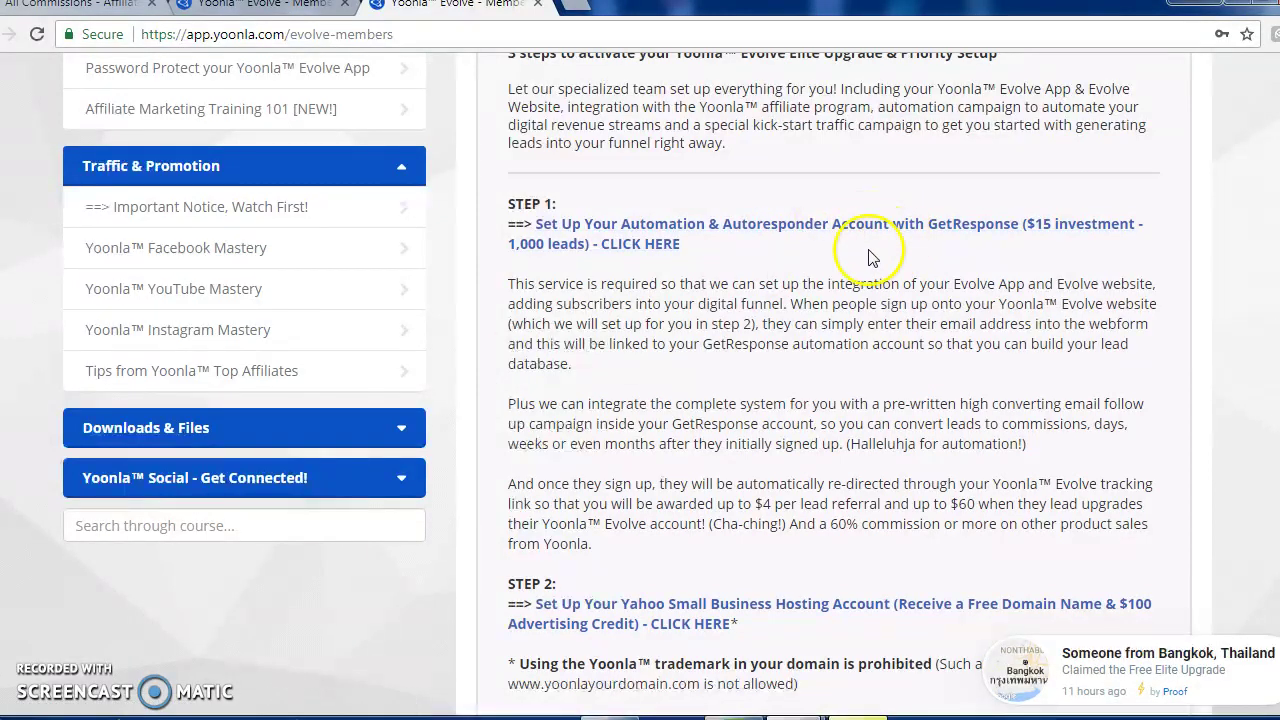
{"action": "scroll", "coordinate": [855, 257], "scroll_direction": "down", "scroll_amount": 3}
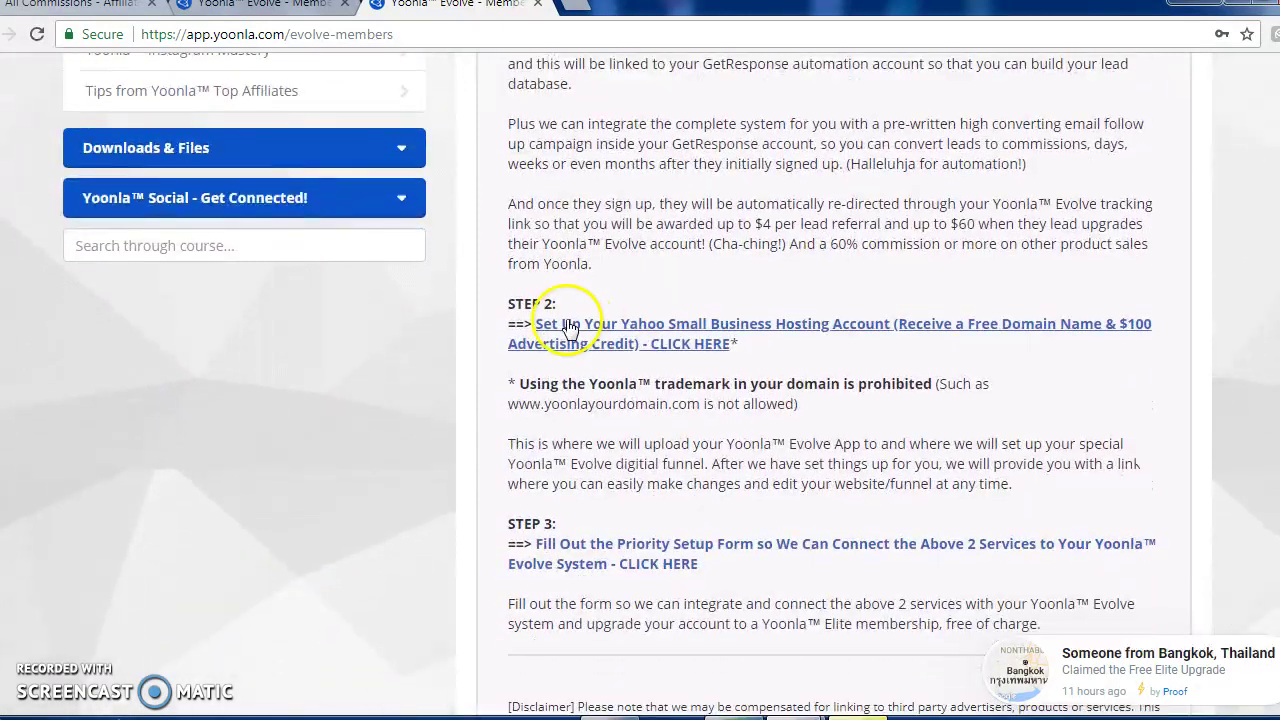
{"action": "left_click_drag", "start_coordinate": [595, 336], "coordinate": [716, 334]}
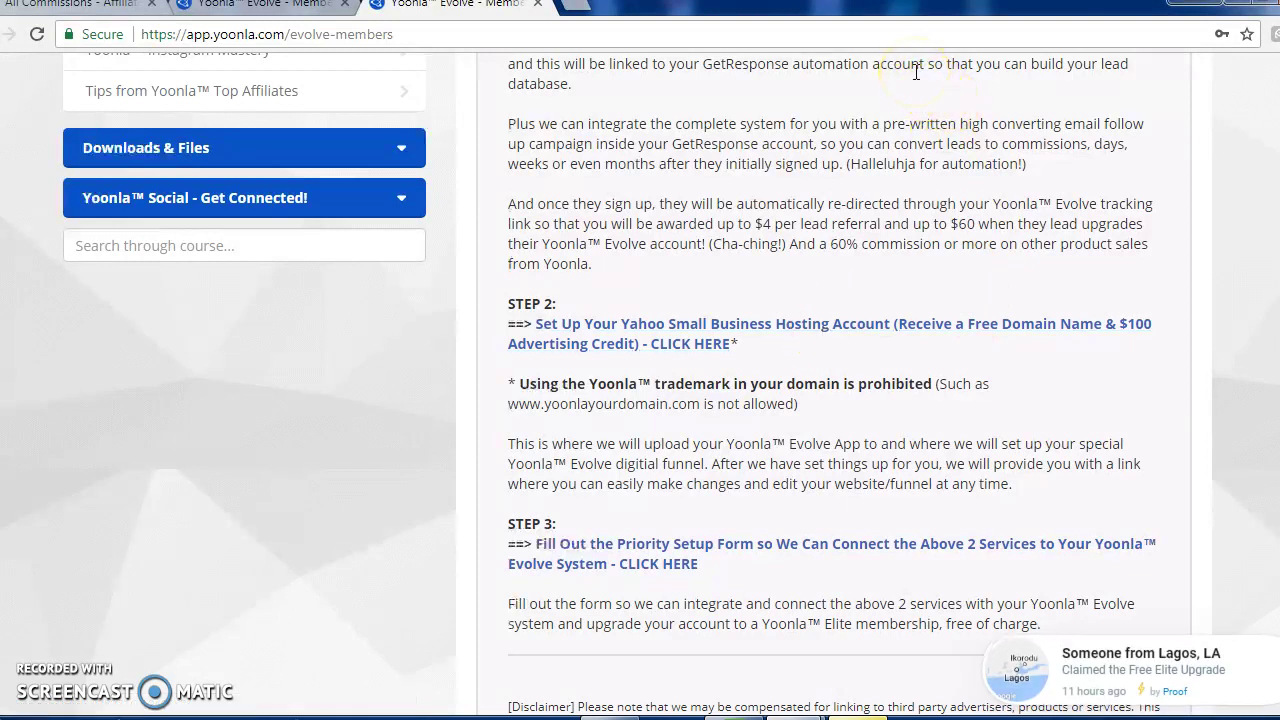
{"action": "scroll", "coordinate": [1010, 350], "scroll_direction": "up", "scroll_amount": 4}
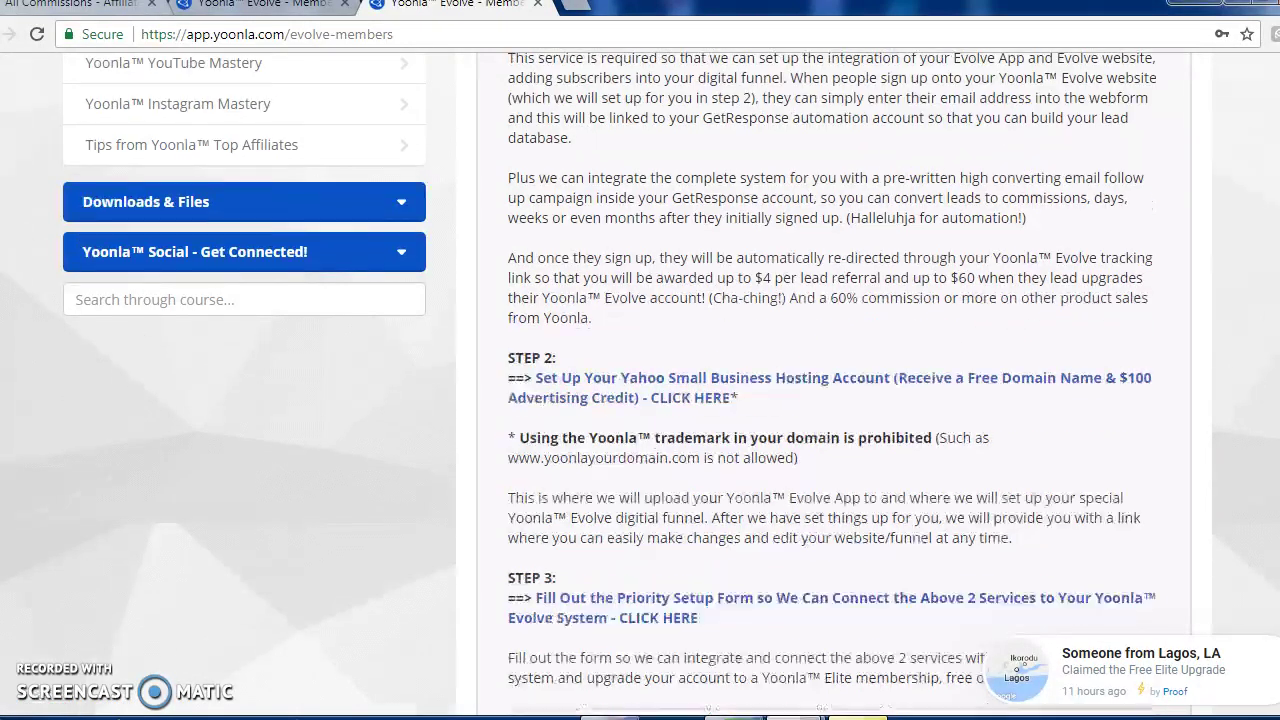
{"action": "scroll", "coordinate": [1110, 355], "scroll_direction": "up", "scroll_amount": 2}
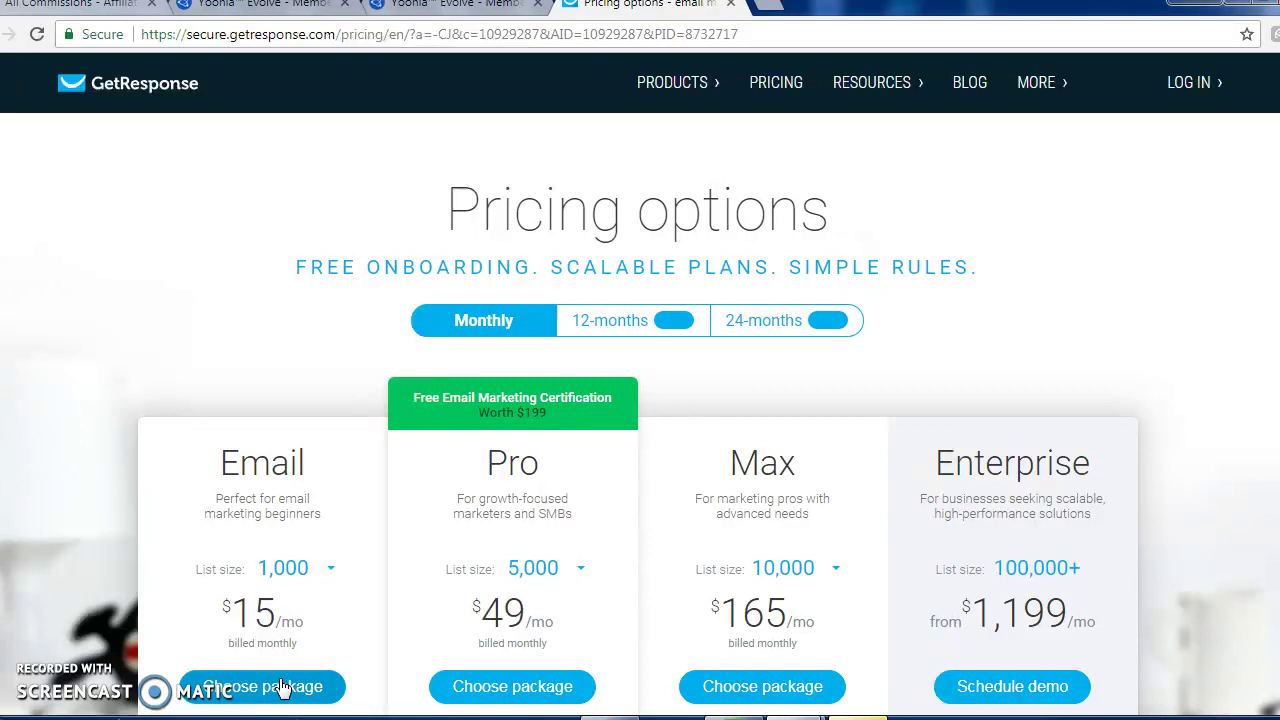
Switch from GetResponse back to the Yoonla Evolve Members setup steps.
{"action": "left_click", "coordinate": [478, 10]}
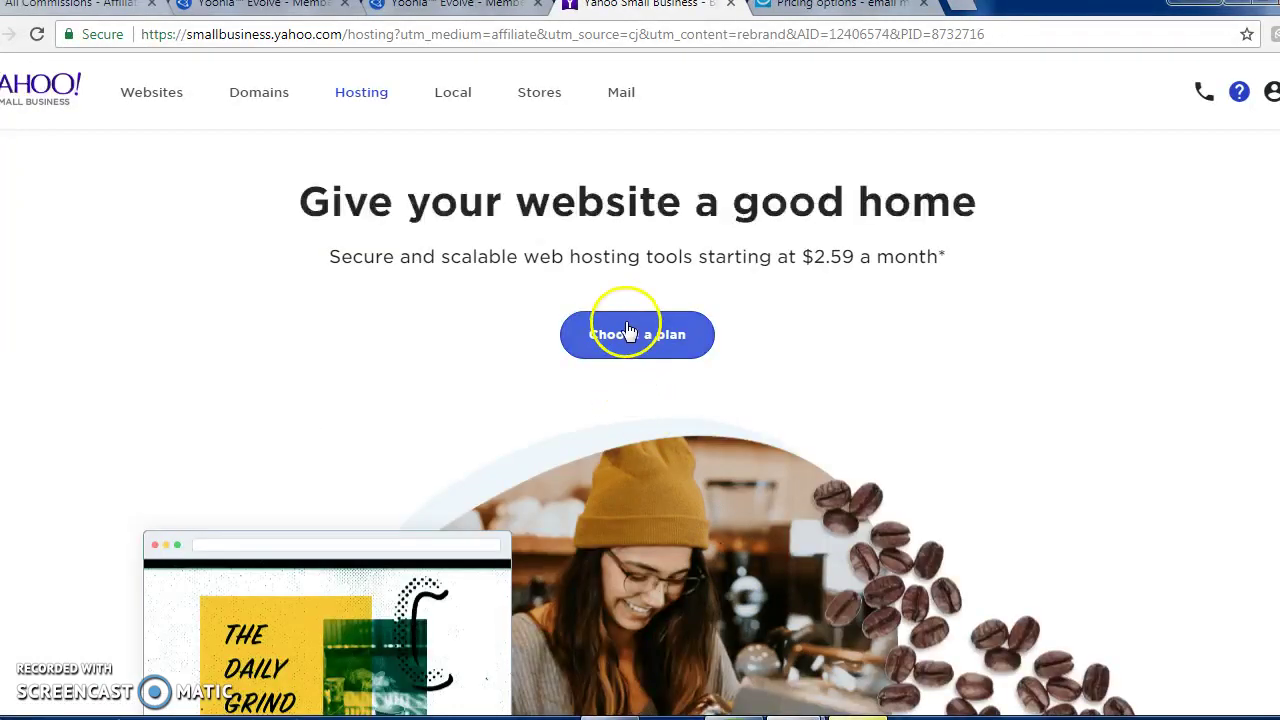
Compare Yahoo hosting plans and choose the Advanced plan at $3.89/month.
{"action": "left_click", "coordinate": [627, 333]}
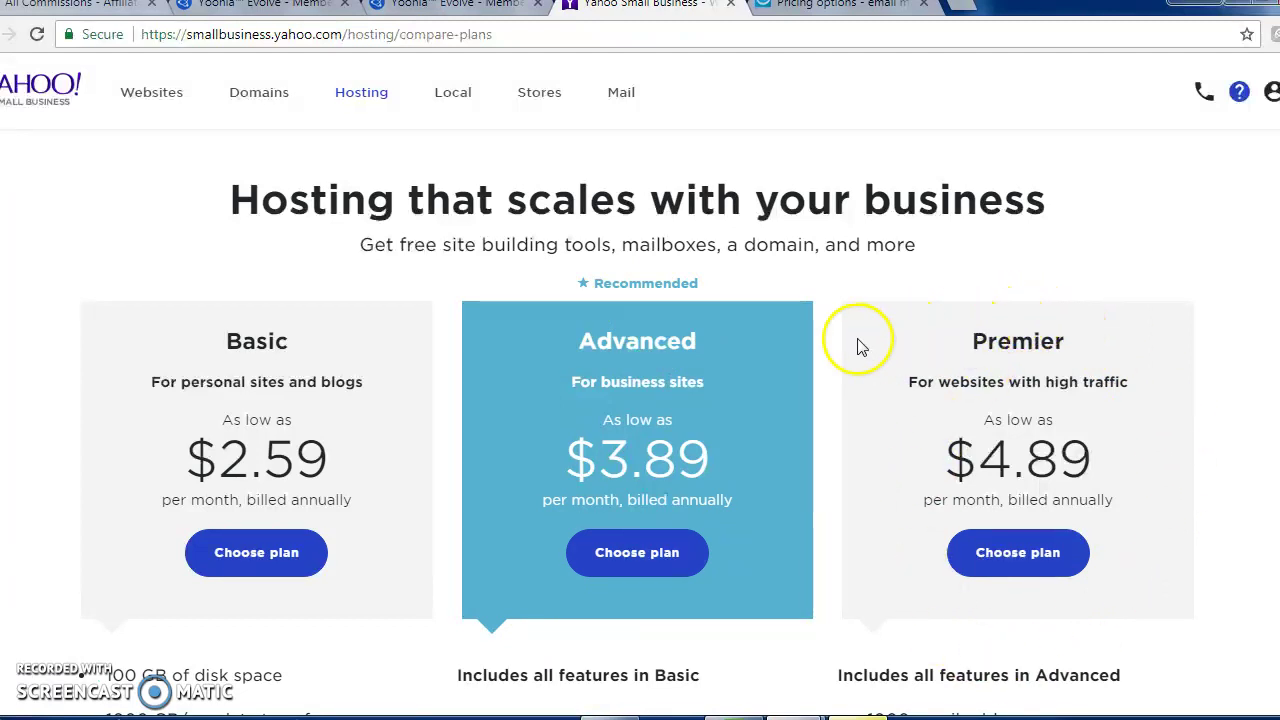
{"action": "left_click", "coordinate": [641, 556]}
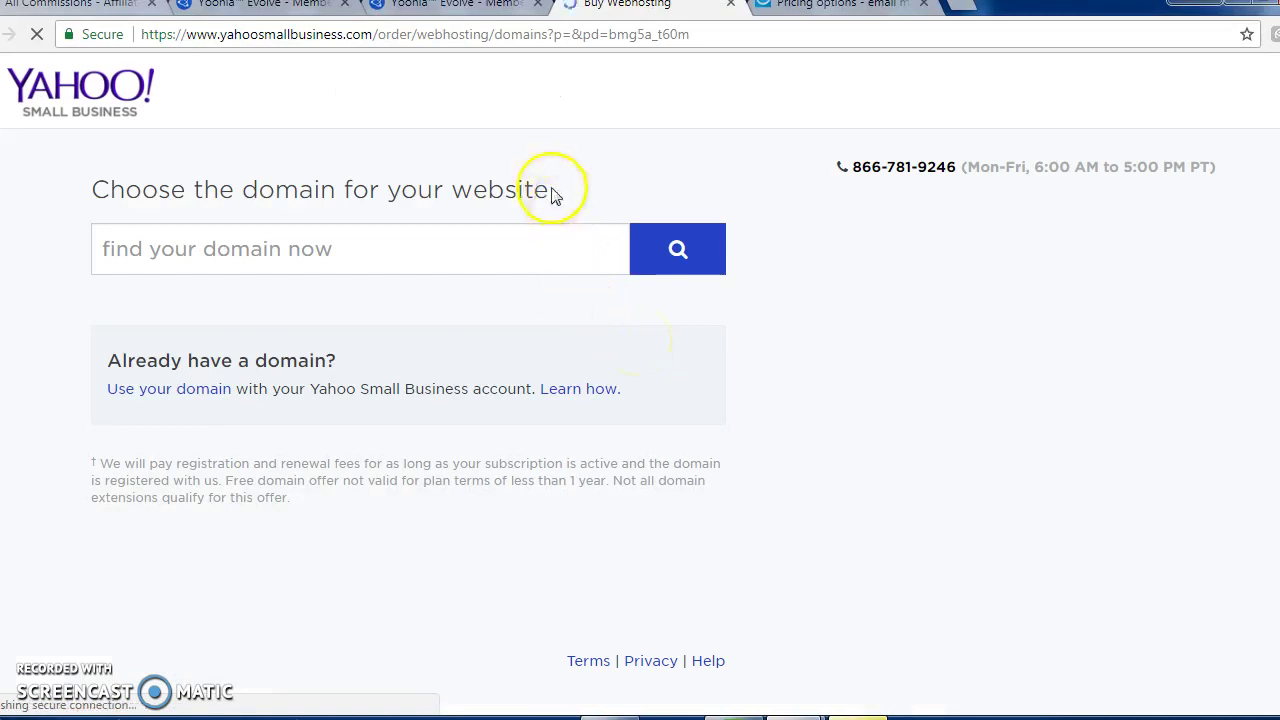
Search for hellenaffiliatemarketing.com and confirm the domain is available free.
{"action": "left_click", "coordinate": [399, 261]}
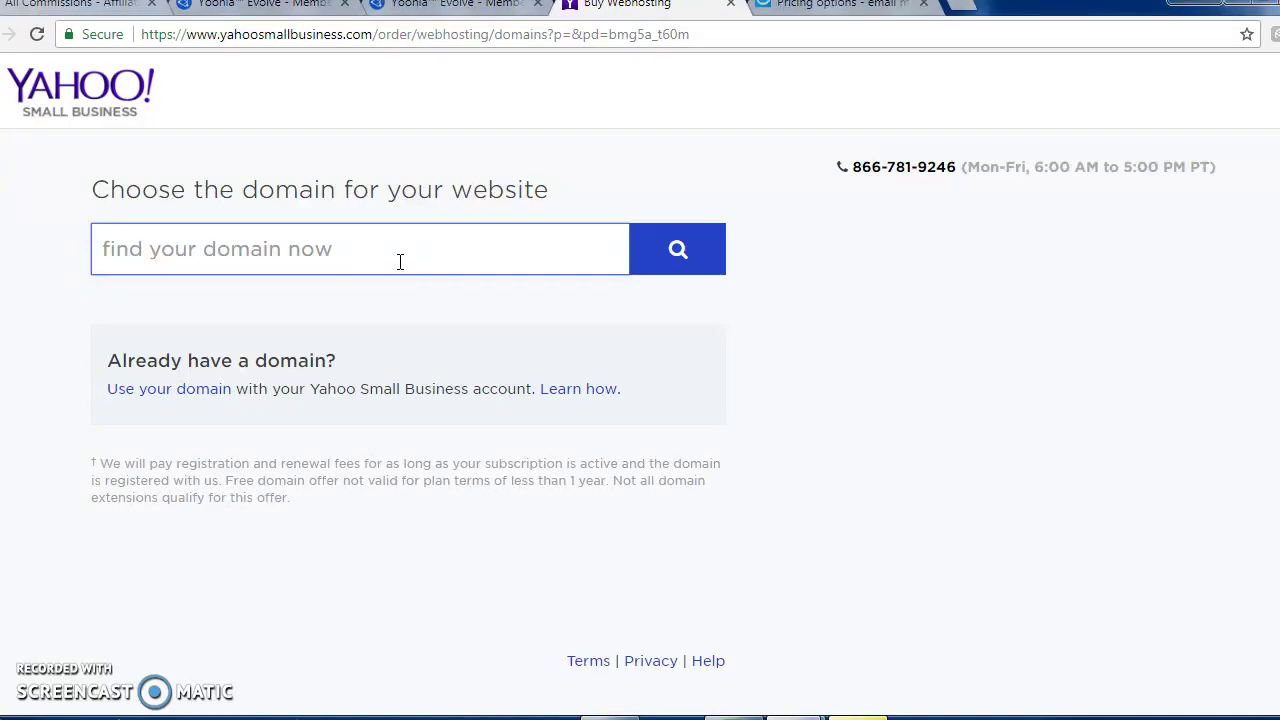
{"action": "left_click", "coordinate": [393, 250]}
{"action": "type", "text": "hellenaffiliatemarketing"}
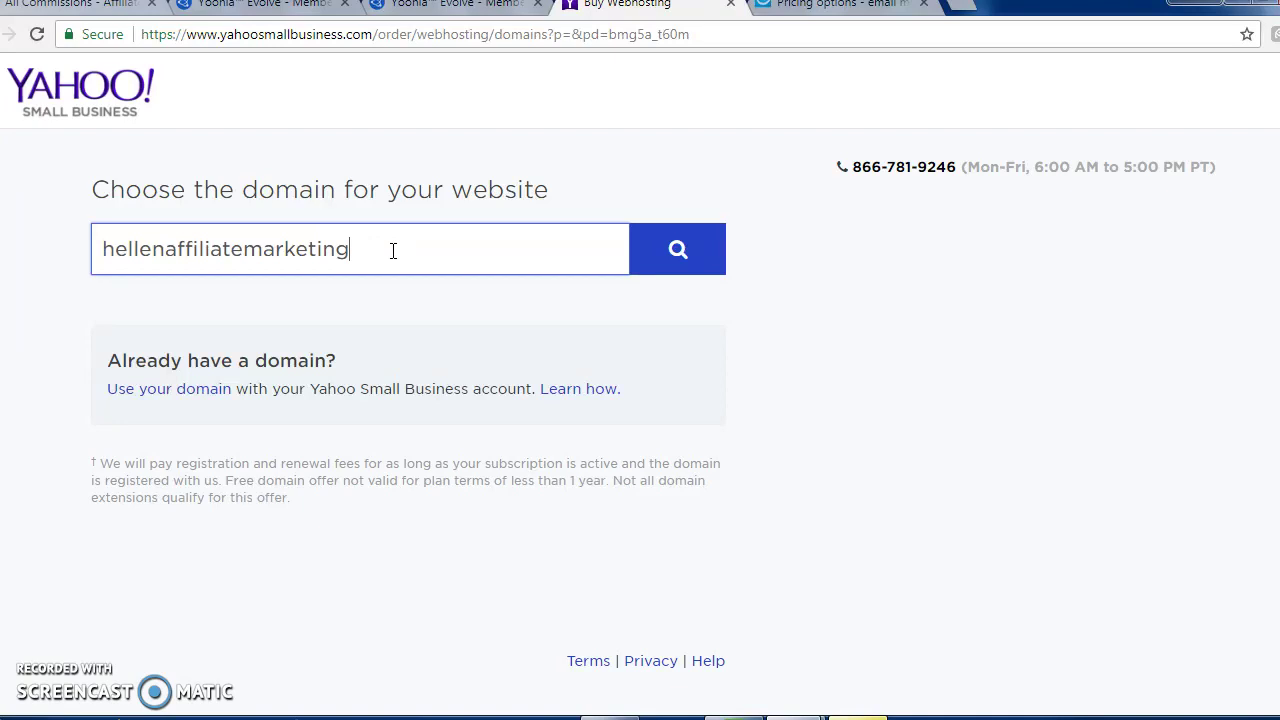
{"action": "left_click", "coordinate": [420, 251]}
{"action": "type", "text": ".com"}
{"action": "left_click", "coordinate": [682, 251]}
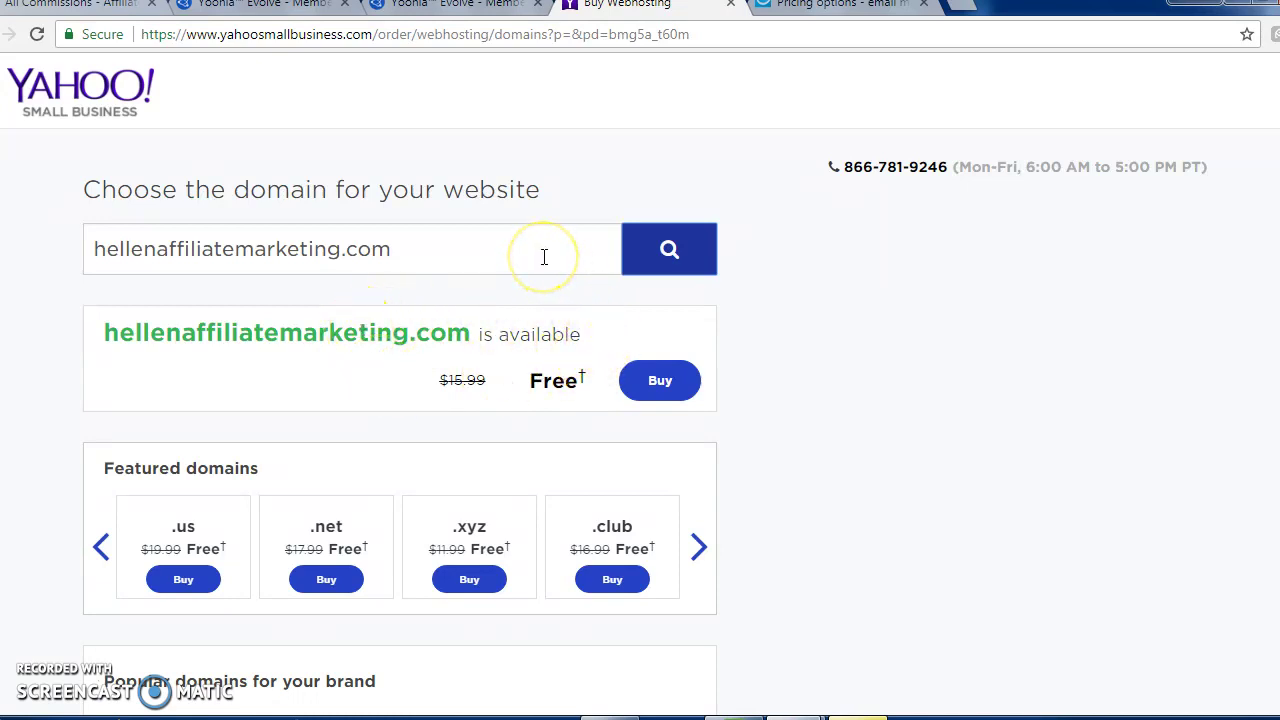
Buy the domain with a 1 Year Advanced hosting term, bringing the cart to $82.56.
{"action": "left_click", "coordinate": [660, 384]}
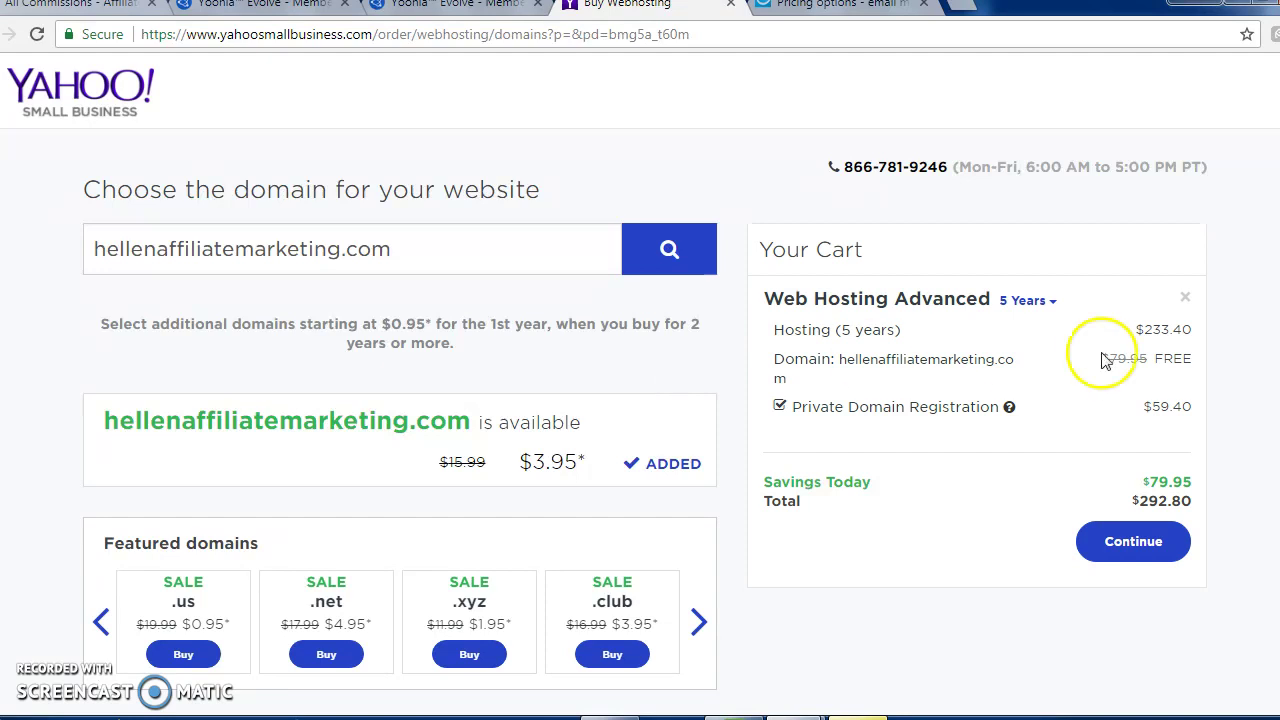
{"action": "left_click", "coordinate": [1050, 310]}
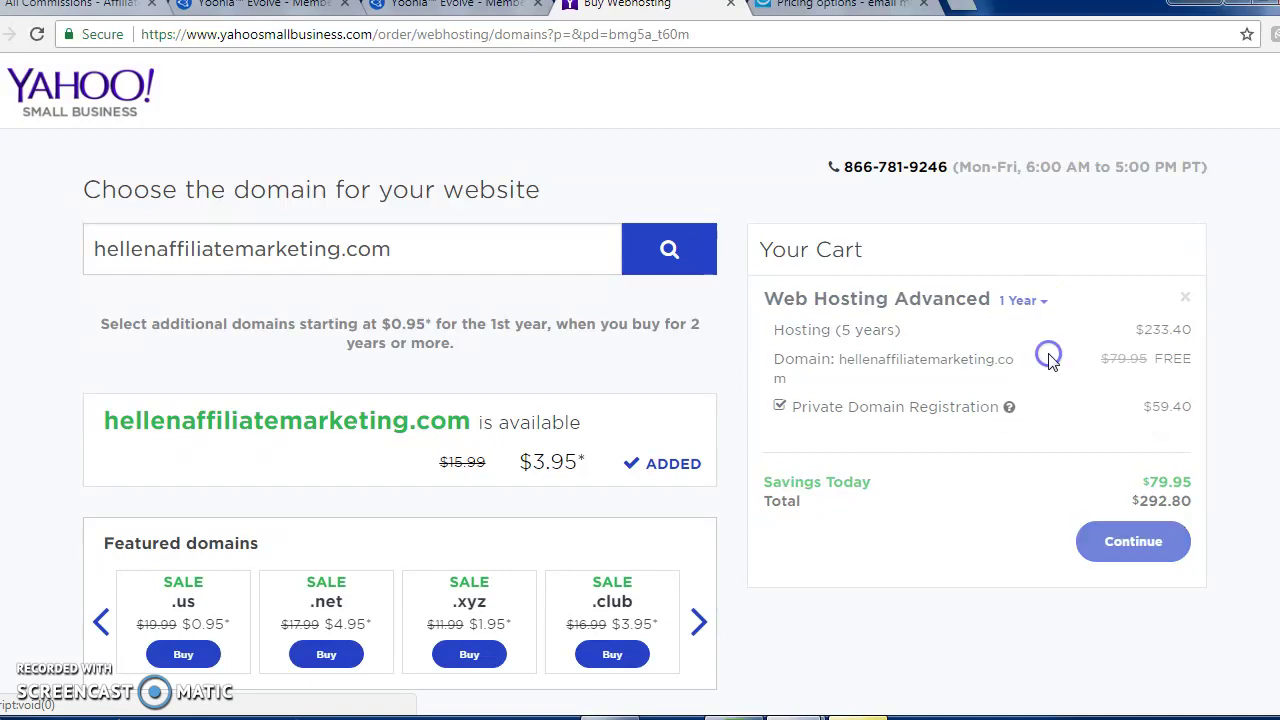
{"action": "left_click", "coordinate": [1043, 303]}
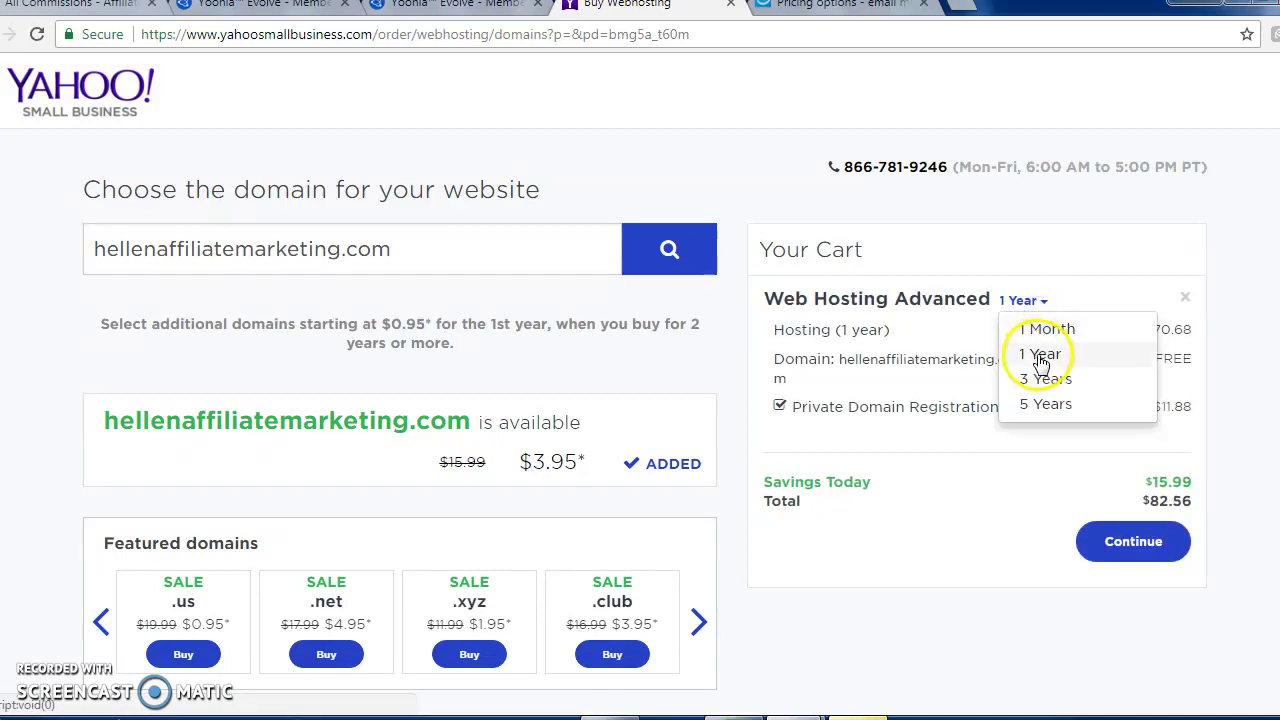
{"action": "left_click", "coordinate": [1040, 354]}
{"action": "left_click", "coordinate": [1130, 540]}
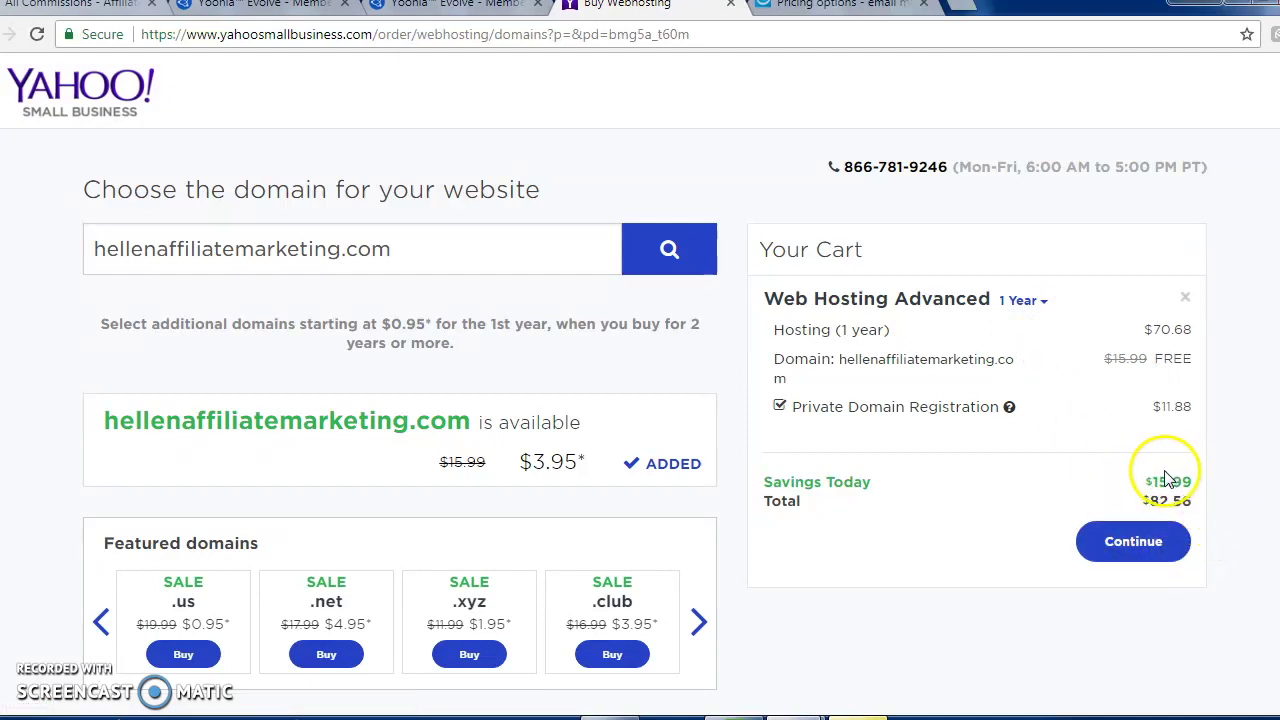
{"action": "left_click", "coordinate": [1126, 558]}
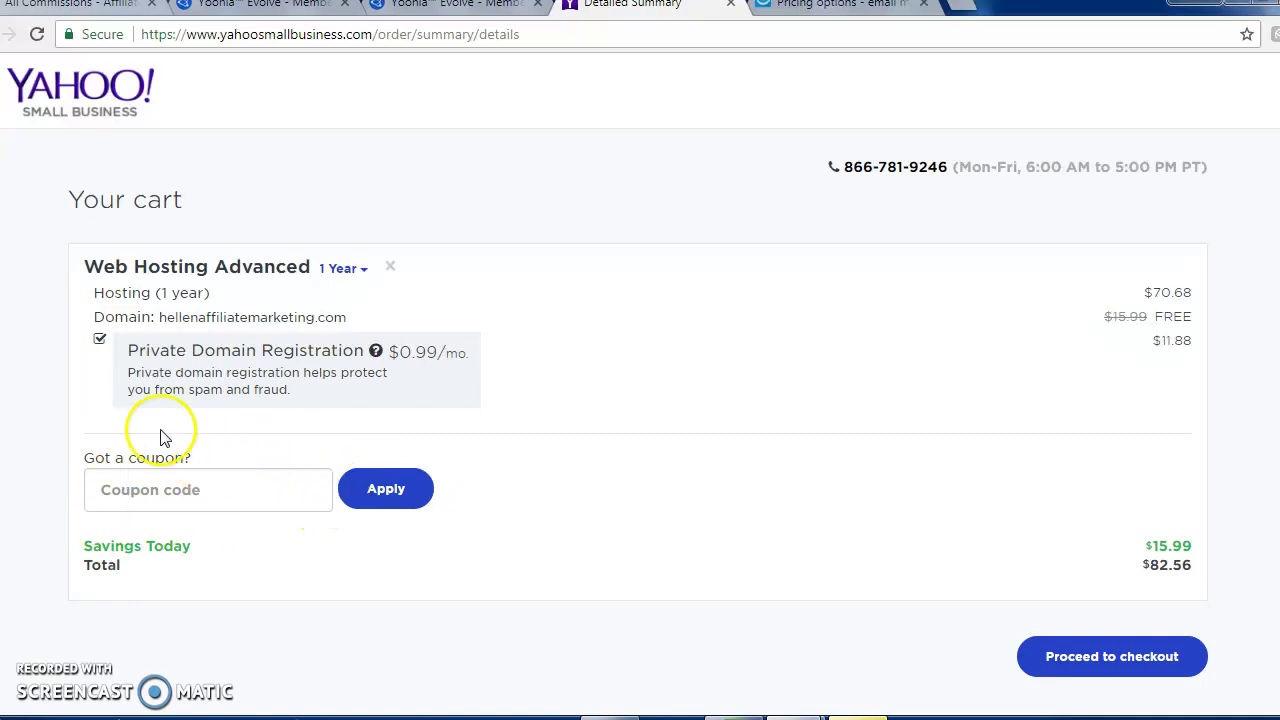
Apply coupon code SPECIAL, dropping the cart total to $64.89.
{"action": "left_click", "coordinate": [229, 493]}
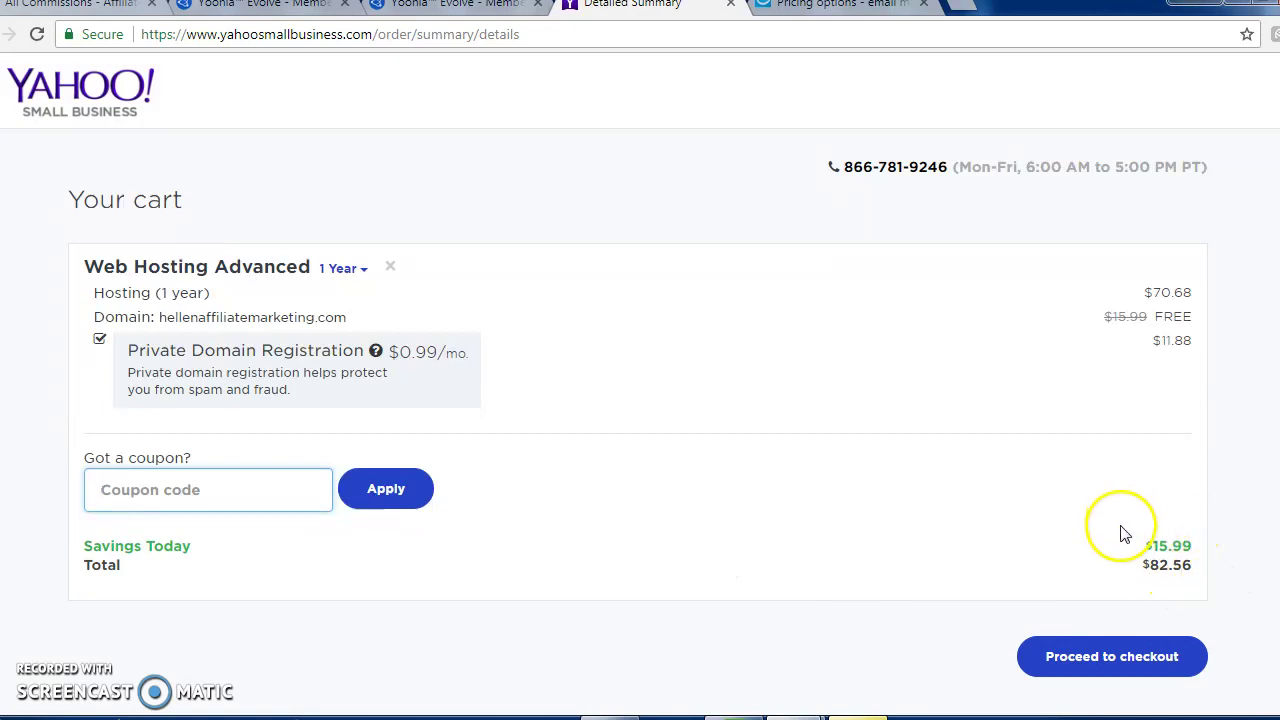
{"action": "left_click", "coordinate": [274, 495]}
{"action": "type", "text": "SPECIAL"}
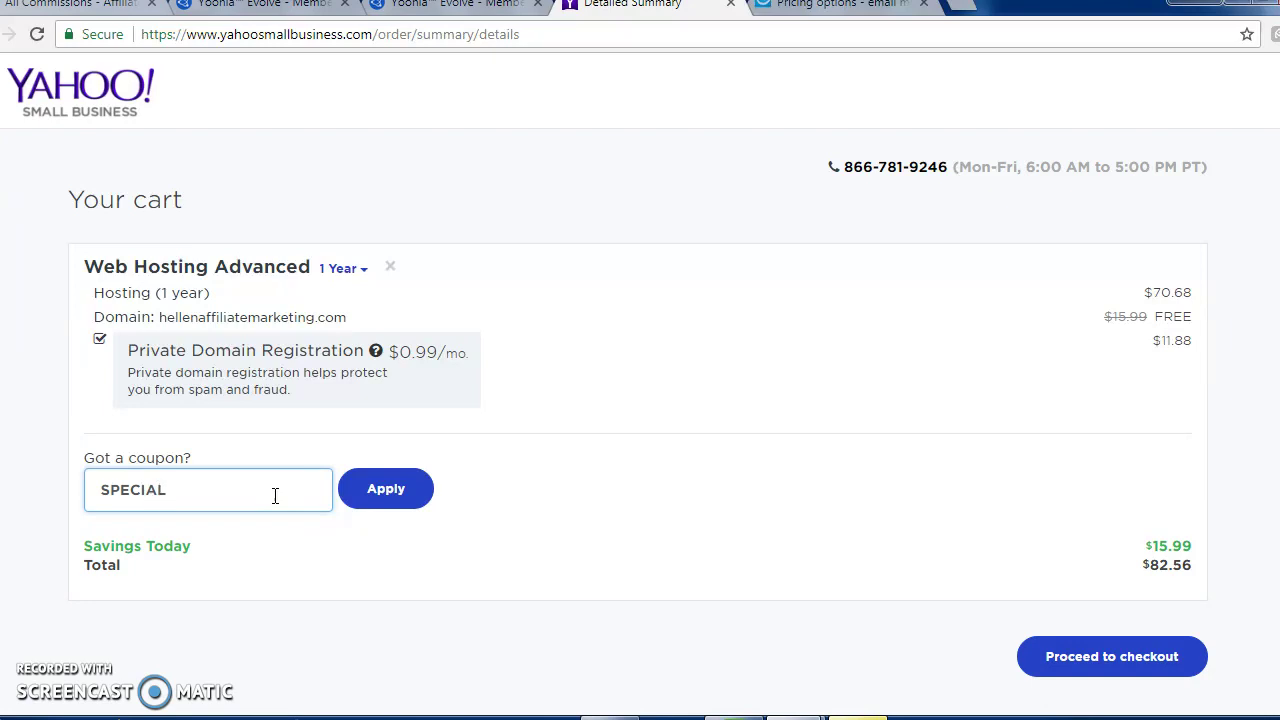
{"action": "left_click", "coordinate": [389, 508]}
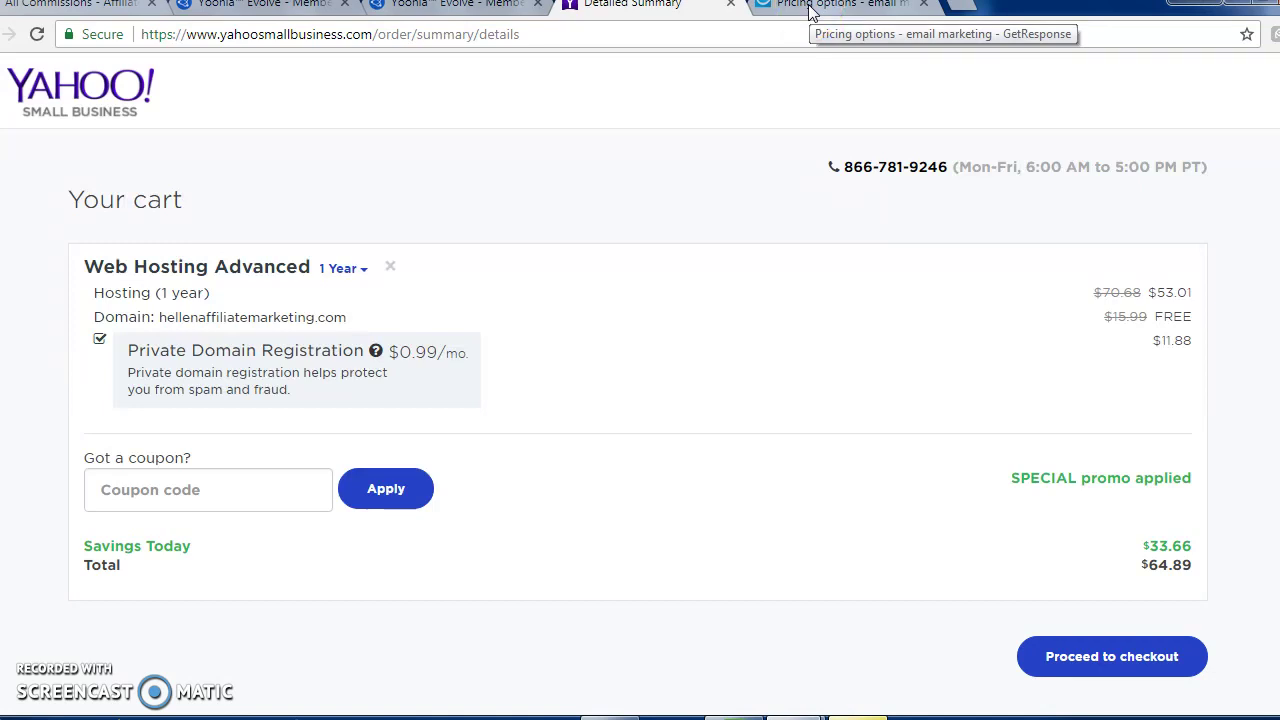
Return to the Yoonla Evolve members page and scroll down to the activation steps.
{"action": "left_click", "coordinate": [515, 5]}
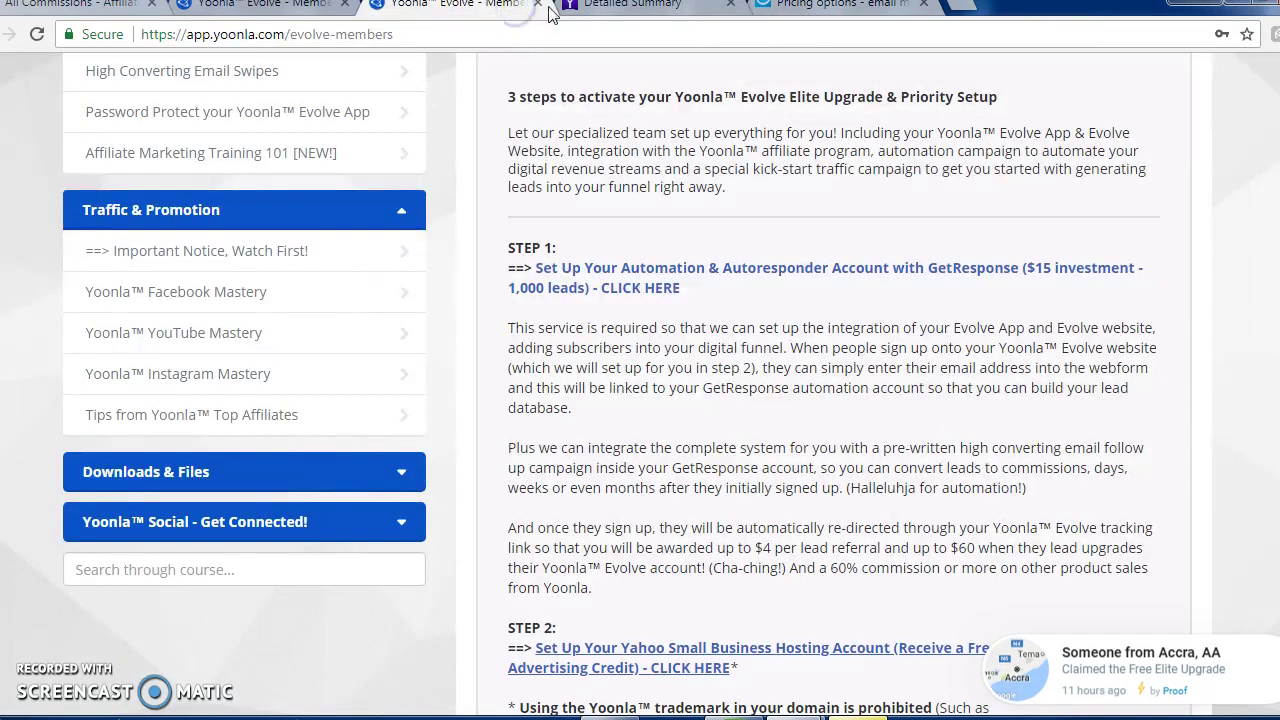
{"action": "scroll", "coordinate": [973, 591], "scroll_direction": "down", "scroll_amount": 1}
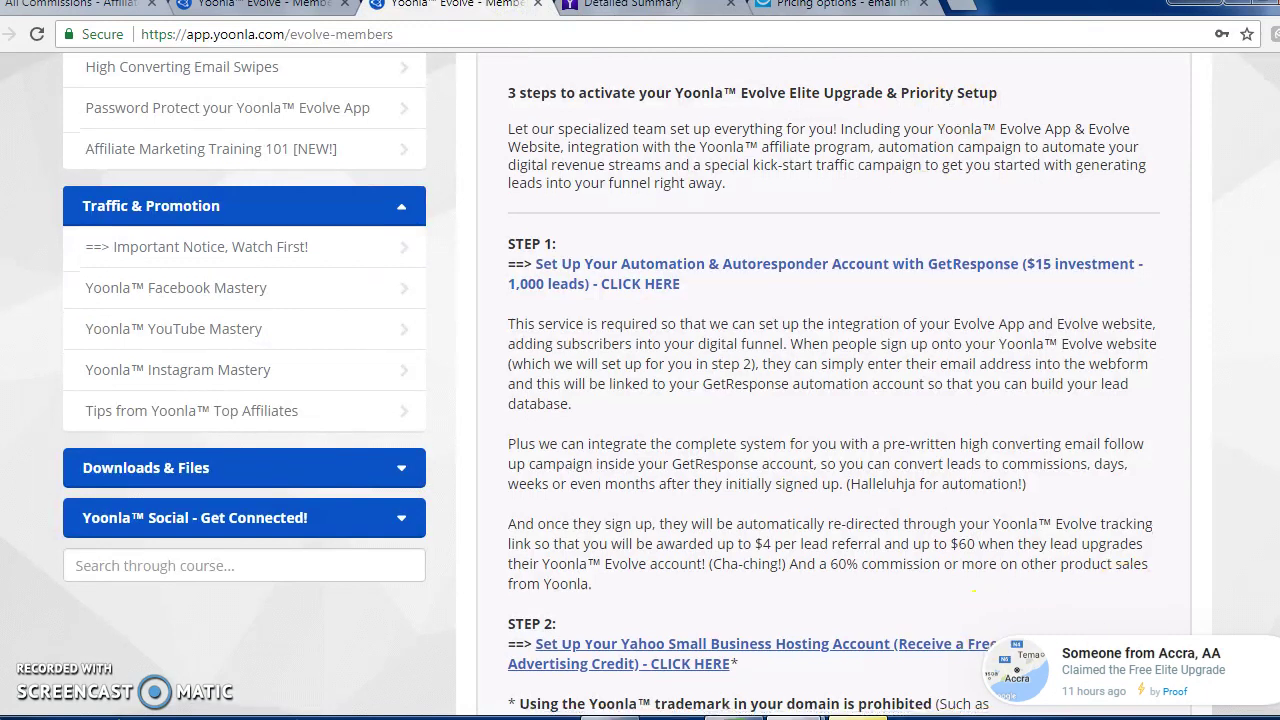
{"action": "scroll", "coordinate": [973, 591], "scroll_direction": "down", "scroll_amount": 2}
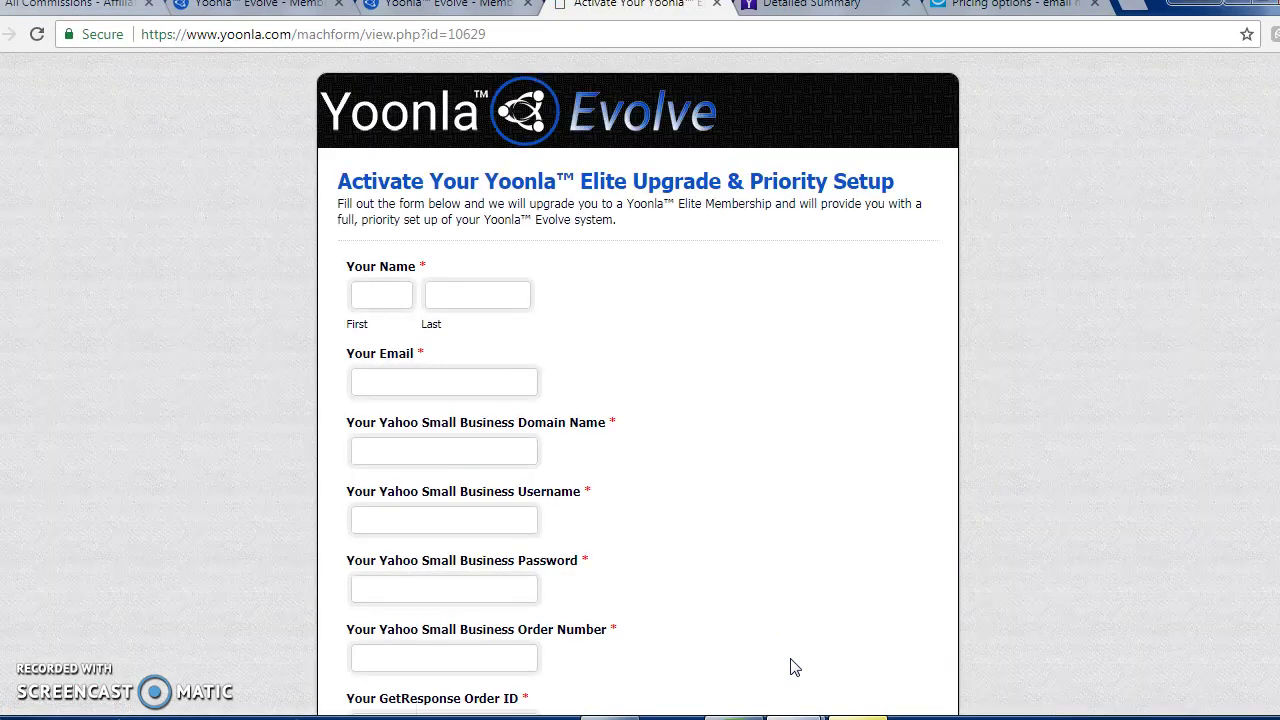
{"action": "mouse_move", "coordinate": [381, 295]}
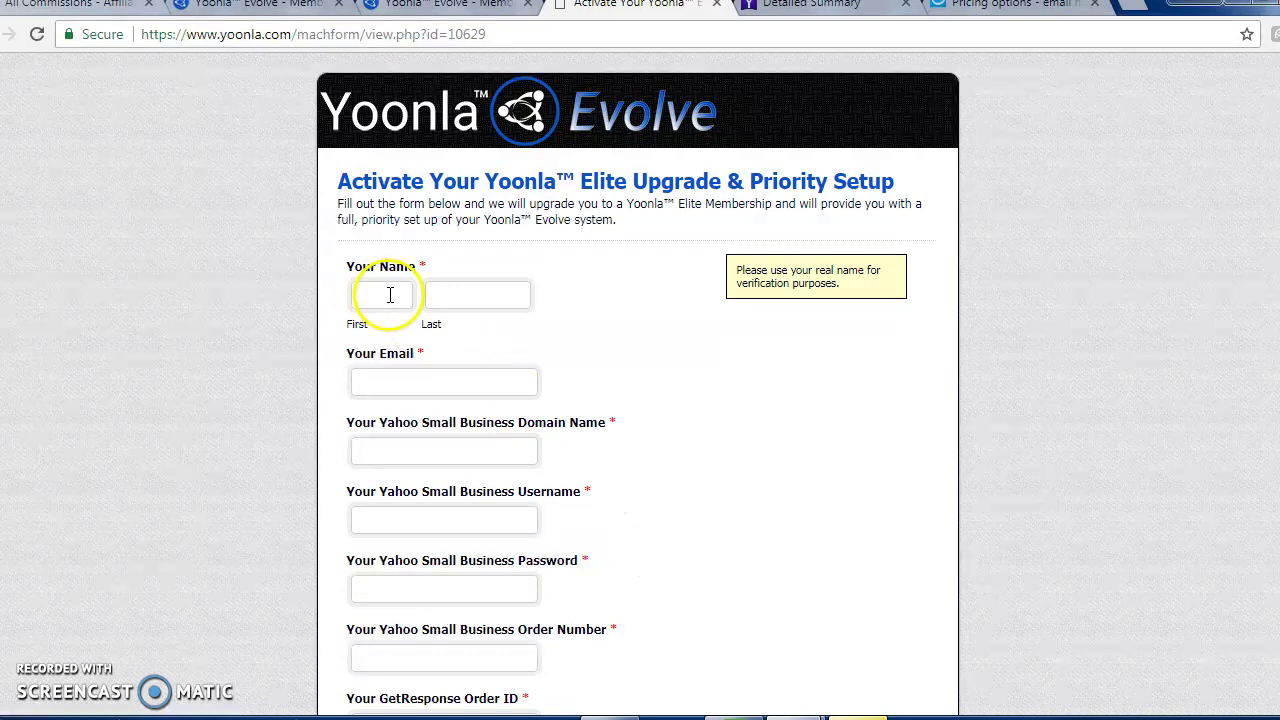
{"action": "left_click", "coordinate": [630, 366]}
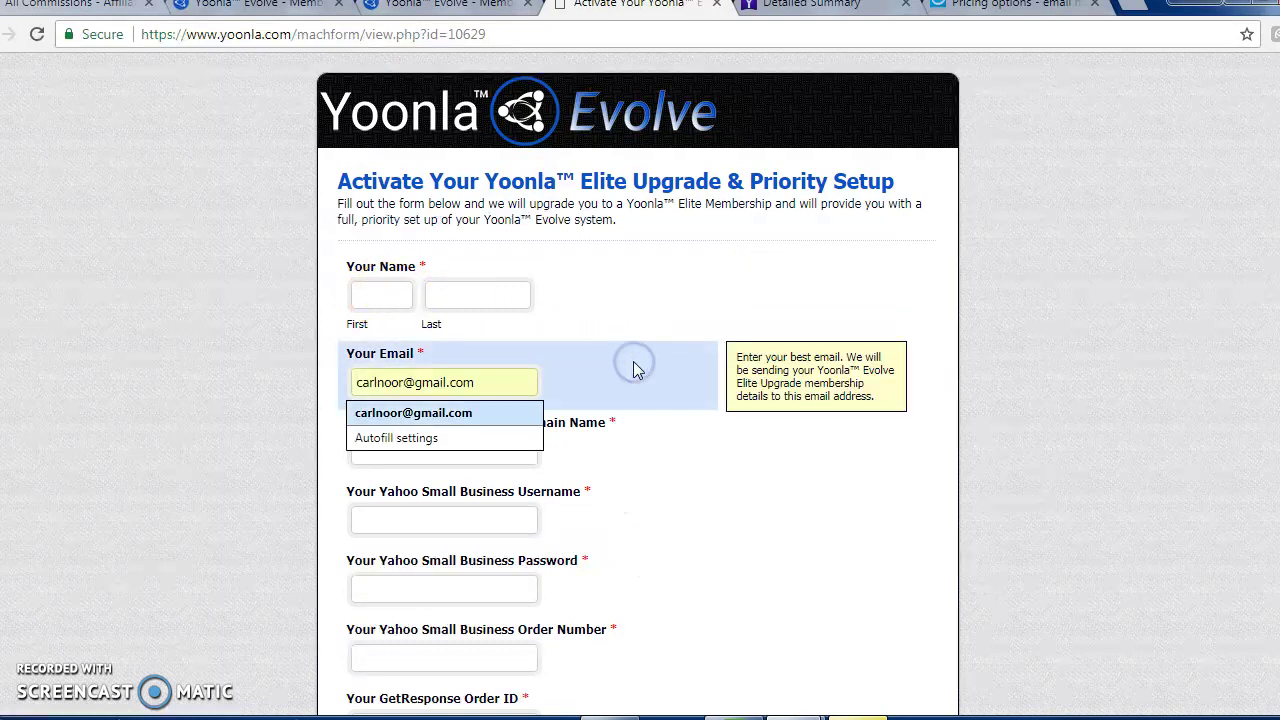
{"action": "left_click_drag", "start_coordinate": [691, 428], "coordinate": [737, 467]}
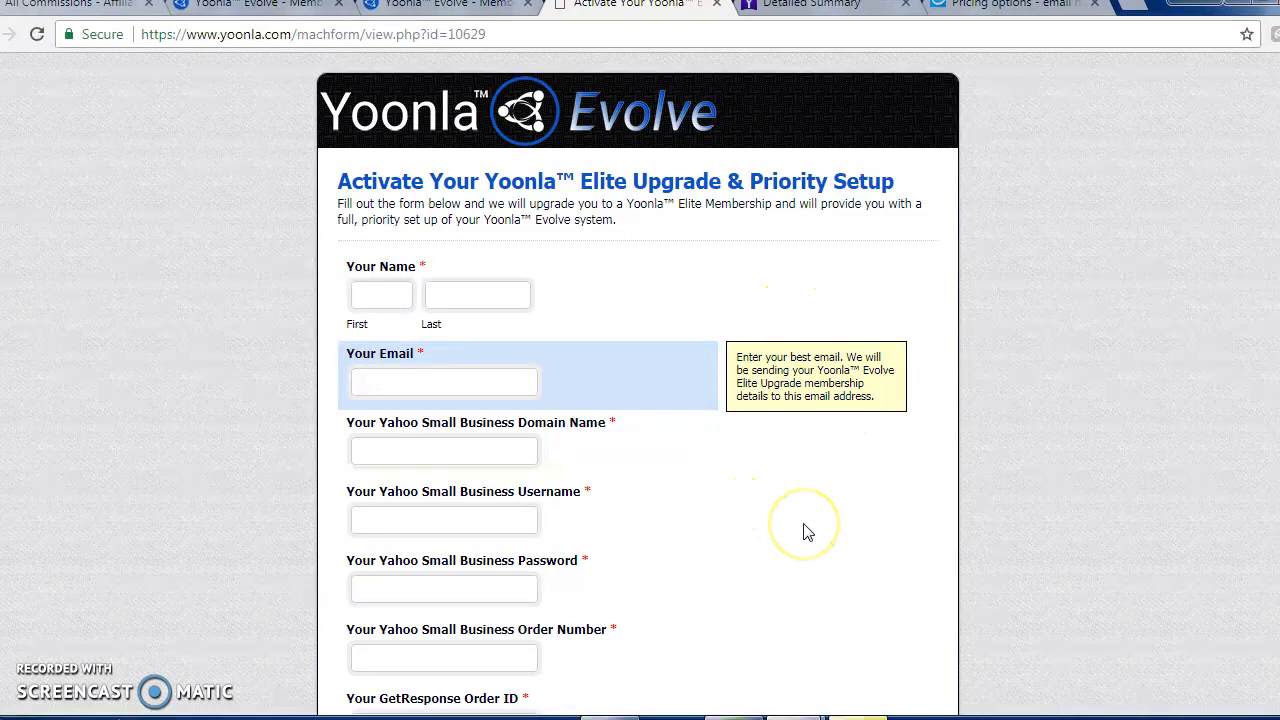
{"action": "scroll", "coordinate": [639, 383], "scroll_direction": "down", "scroll_amount": 1}
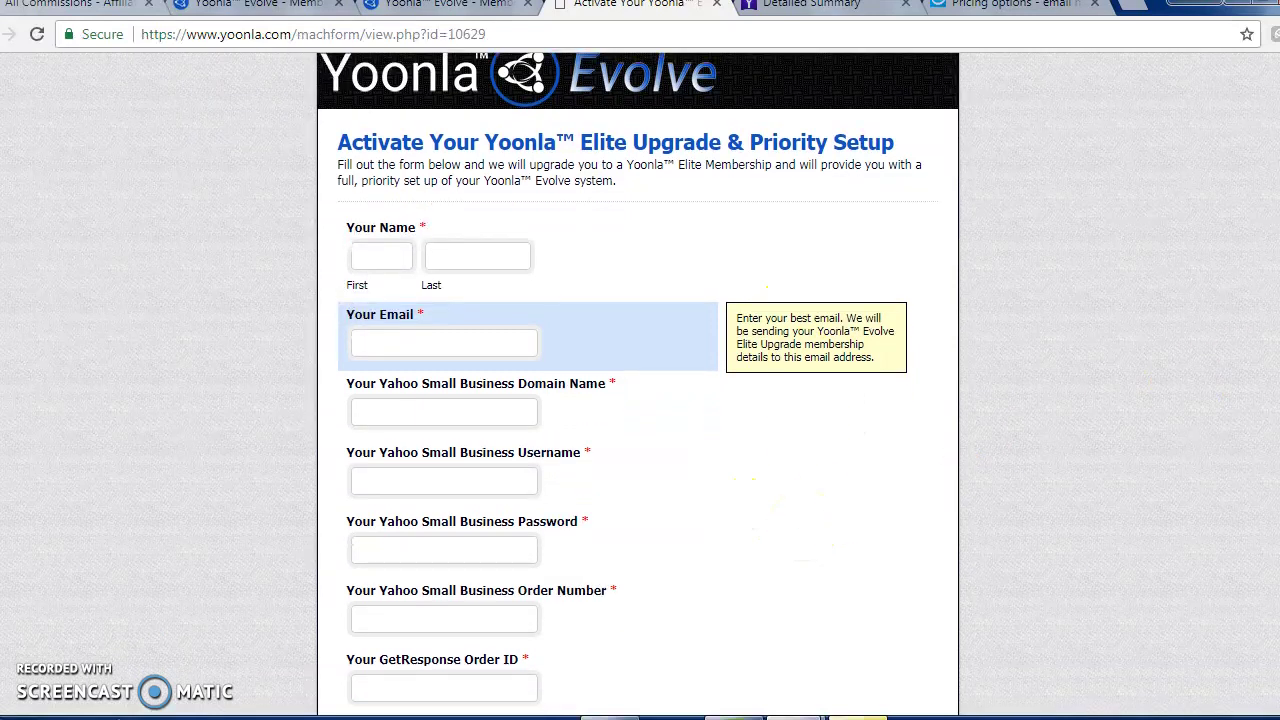
{"action": "scroll", "coordinate": [639, 383], "scroll_direction": "down", "scroll_amount": 1}
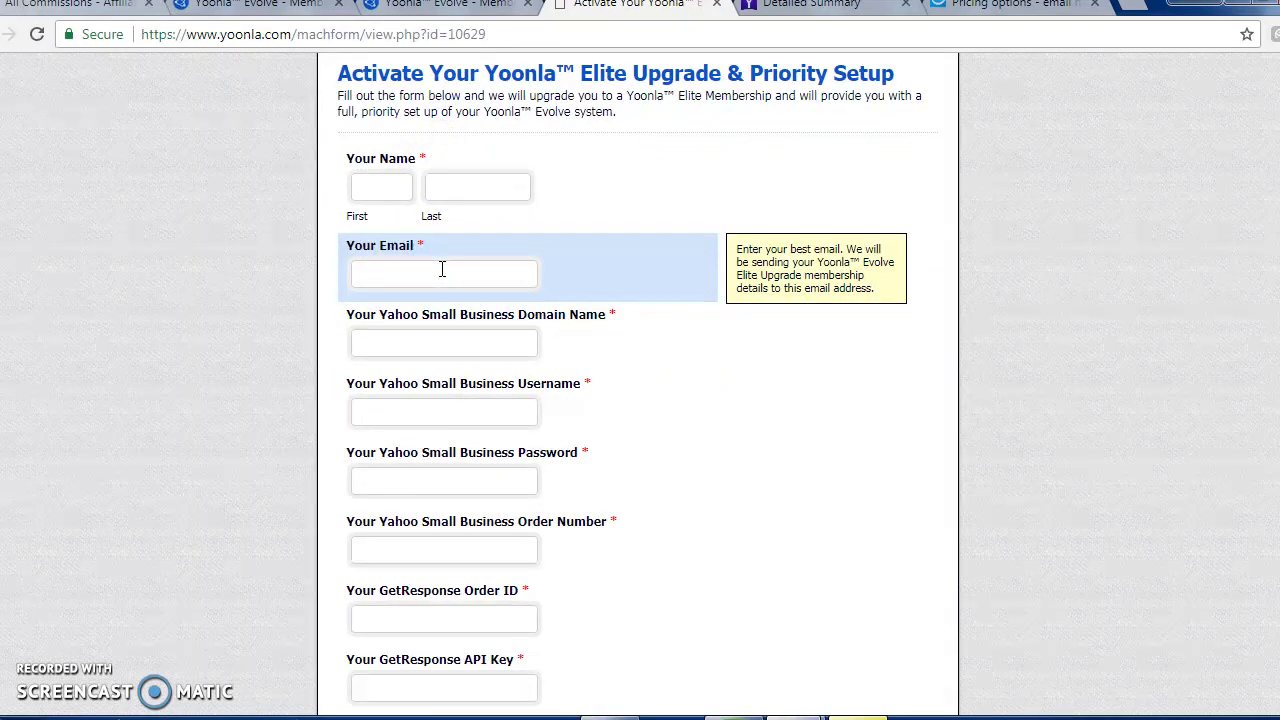
{"action": "left_click", "coordinate": [469, 344]}
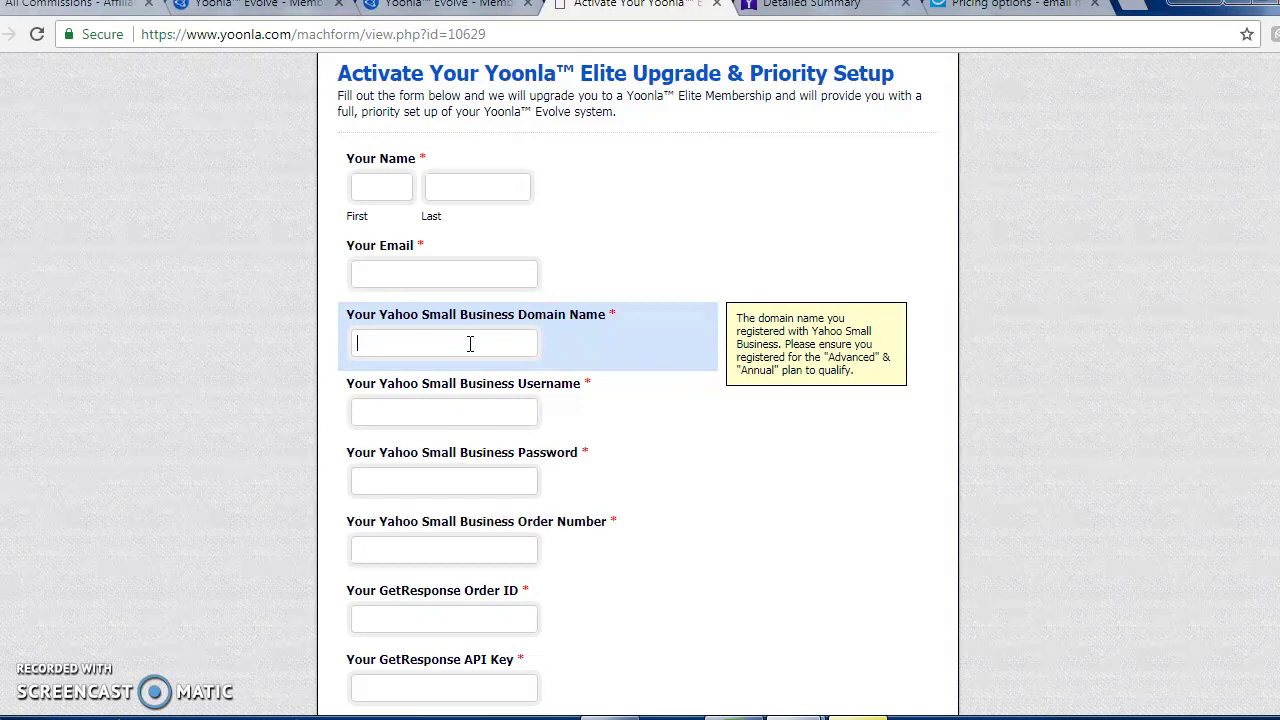
{"action": "left_click", "coordinate": [487, 414]}
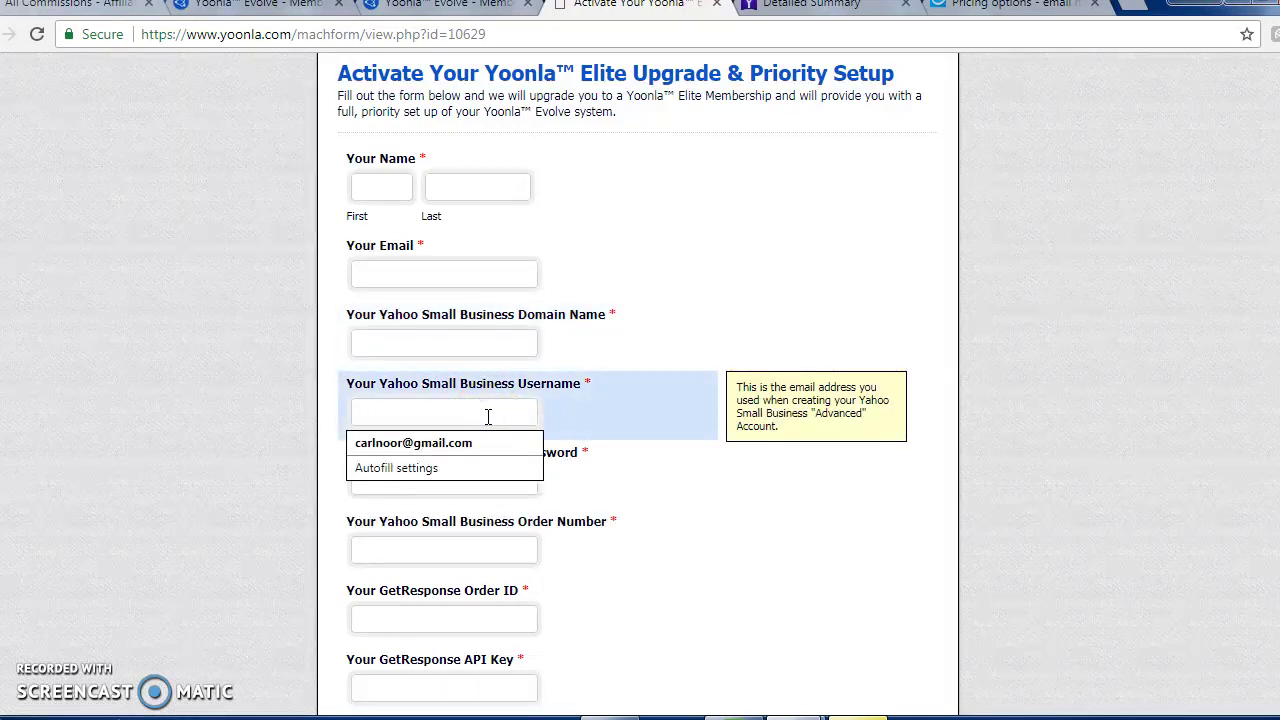
{"action": "mouse_move", "coordinate": [520, 470]}
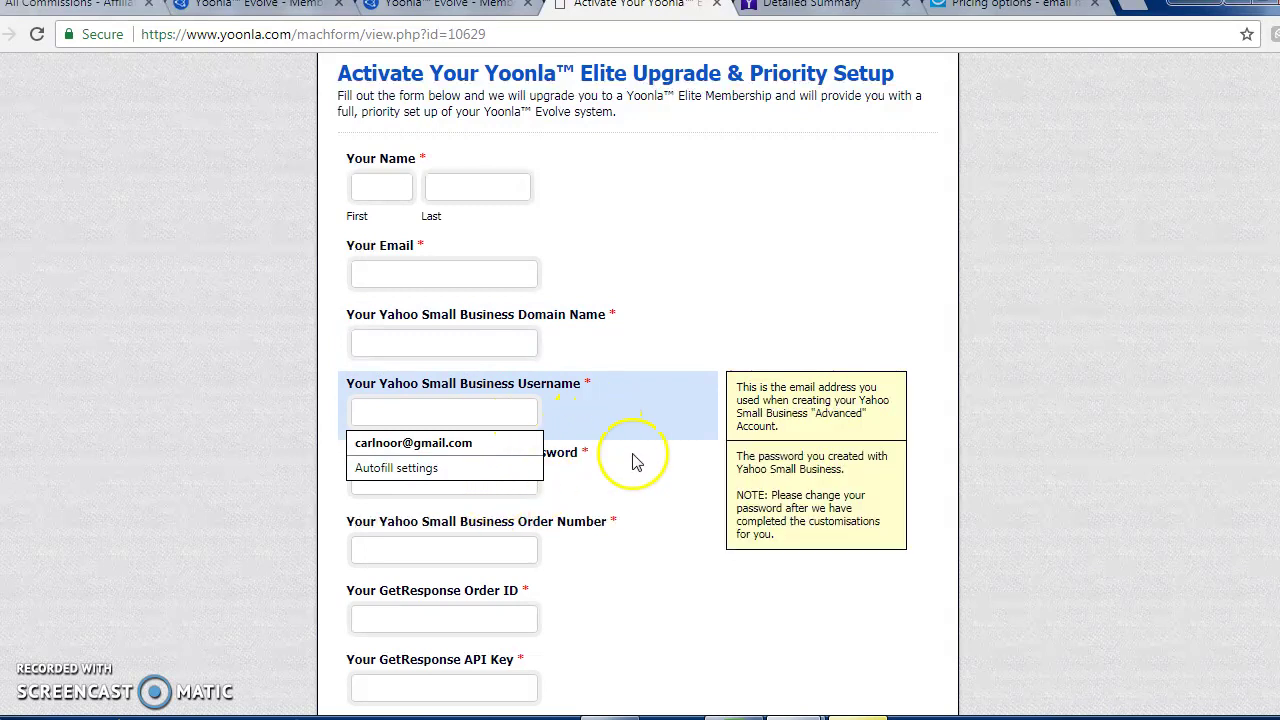
{"action": "left_click", "coordinate": [551, 452]}
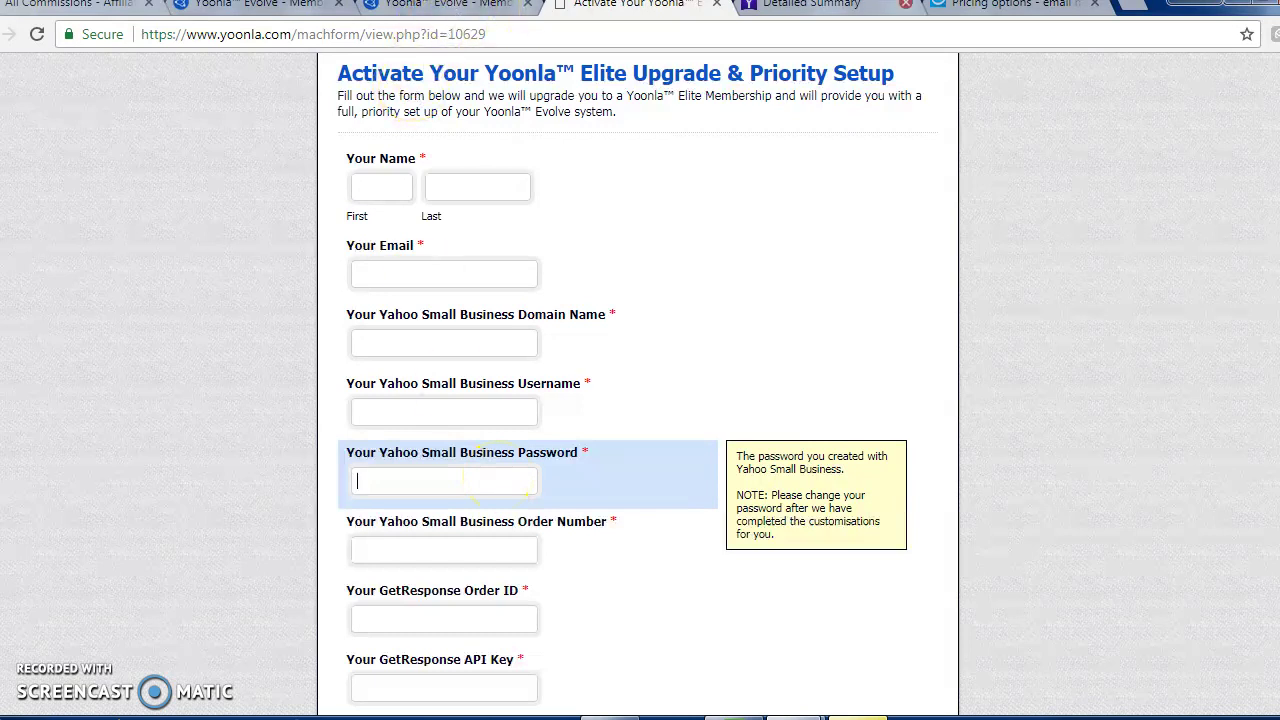
{"action": "left_click", "coordinate": [851, 8]}
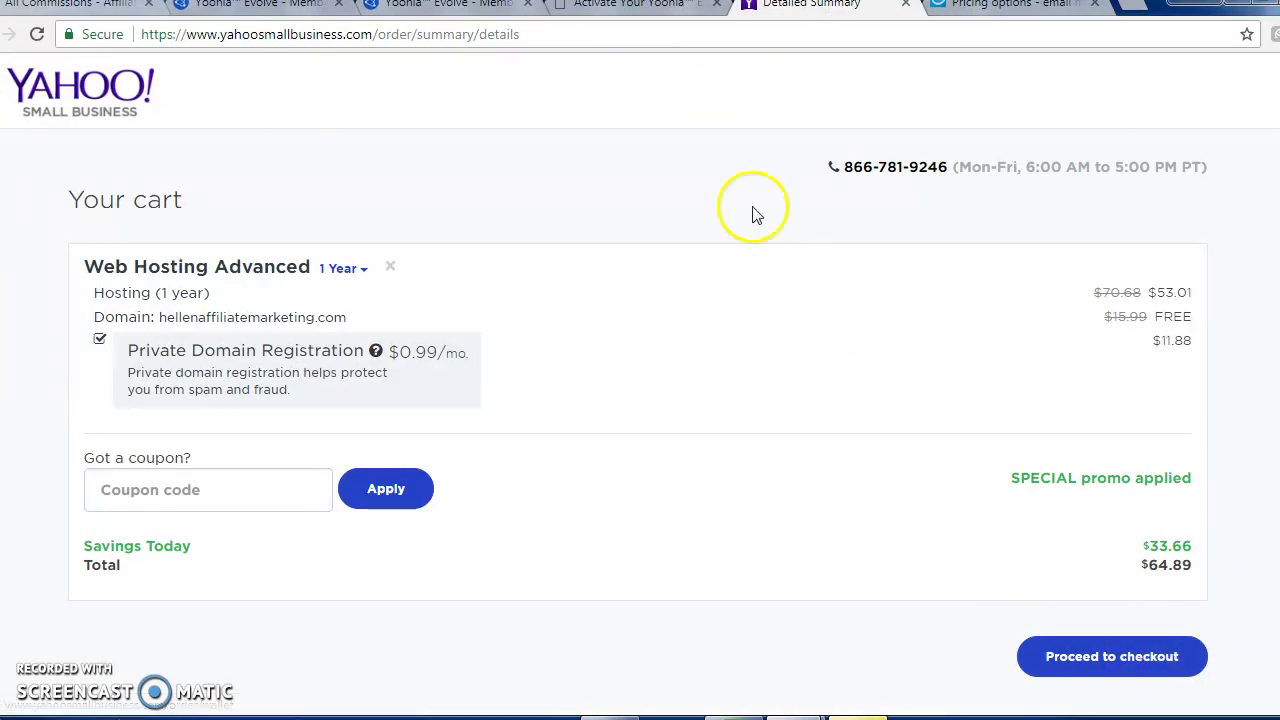
{"action": "left_click", "coordinate": [636, 8]}
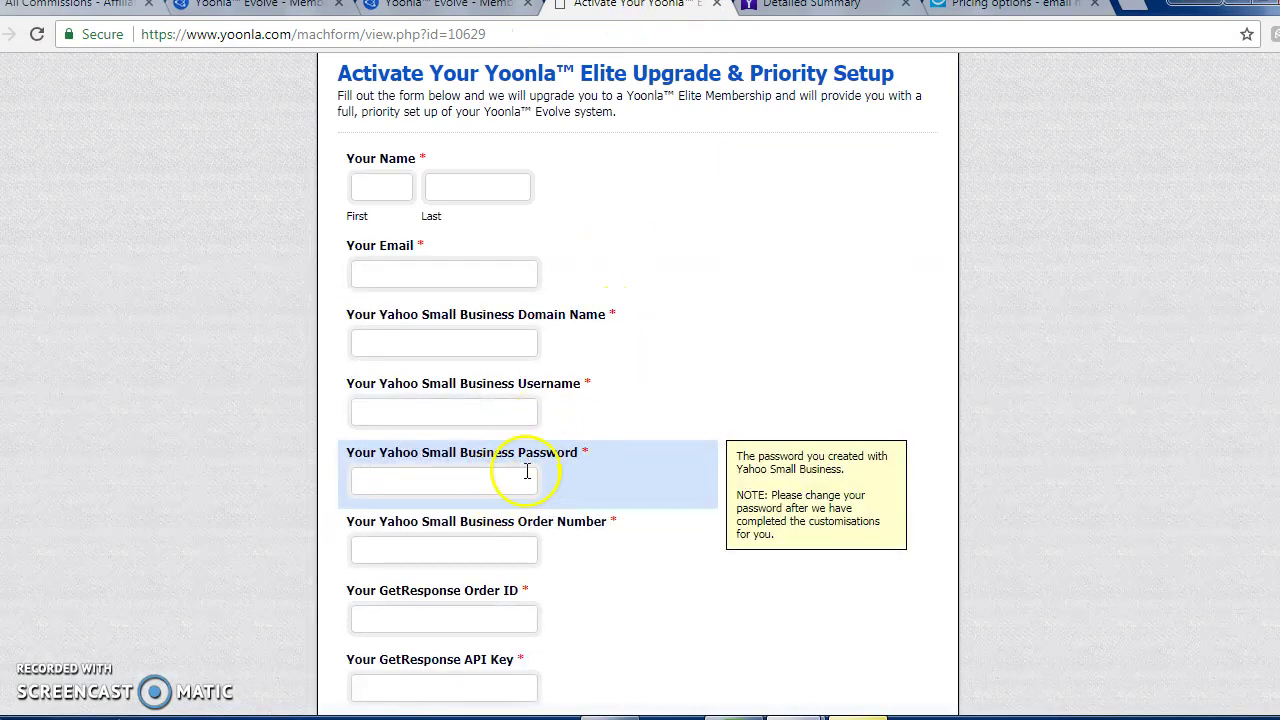
{"action": "mouse_move", "coordinate": [444, 548]}
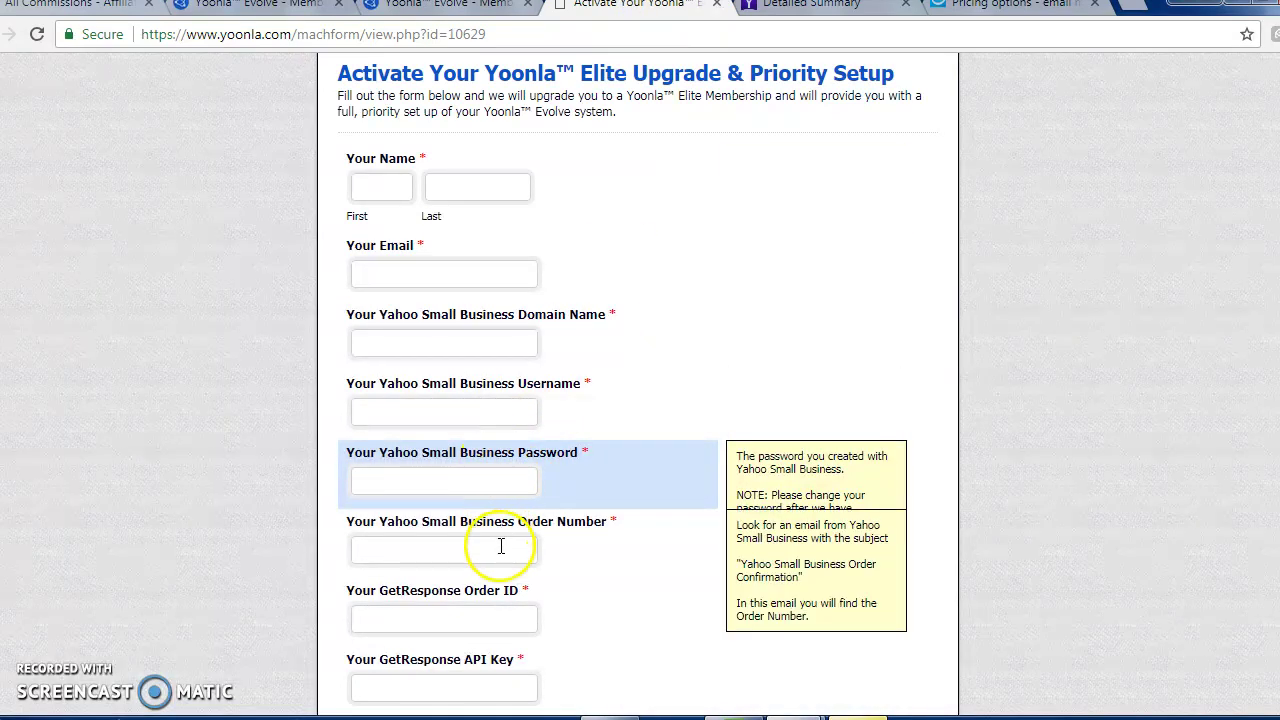
{"action": "left_click", "coordinate": [501, 545]}
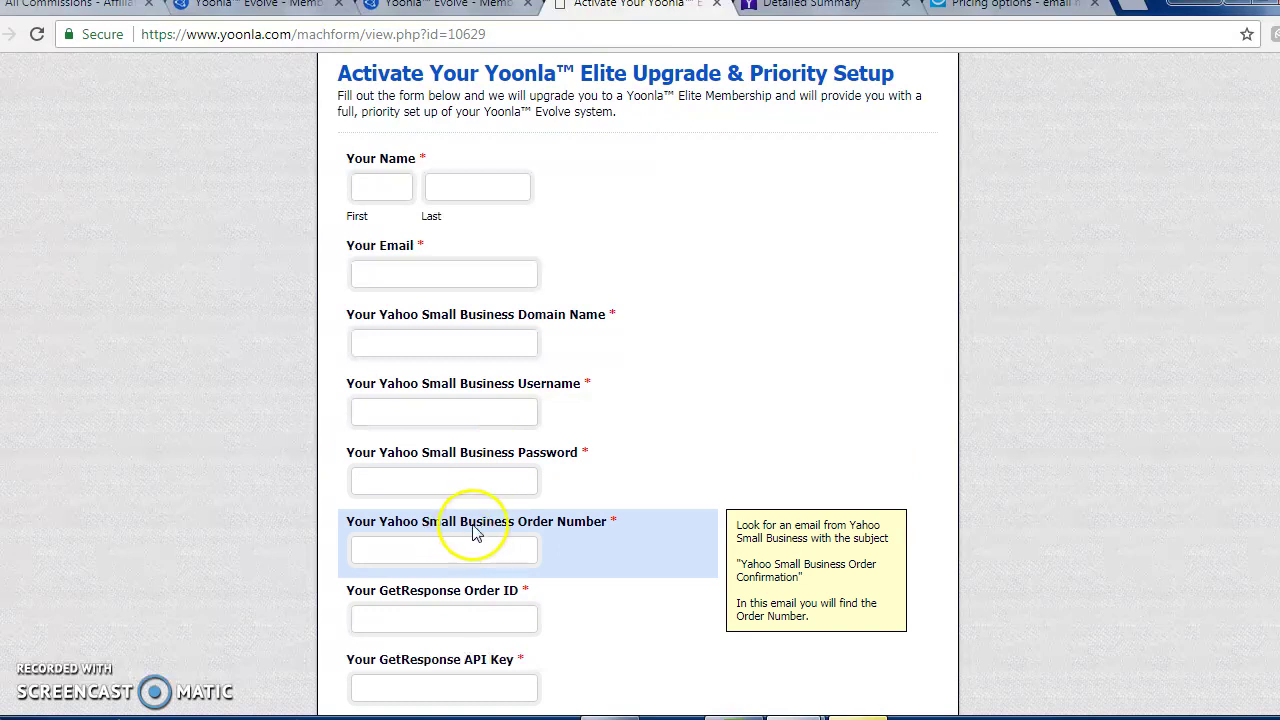
{"action": "left_click", "coordinate": [484, 549]}
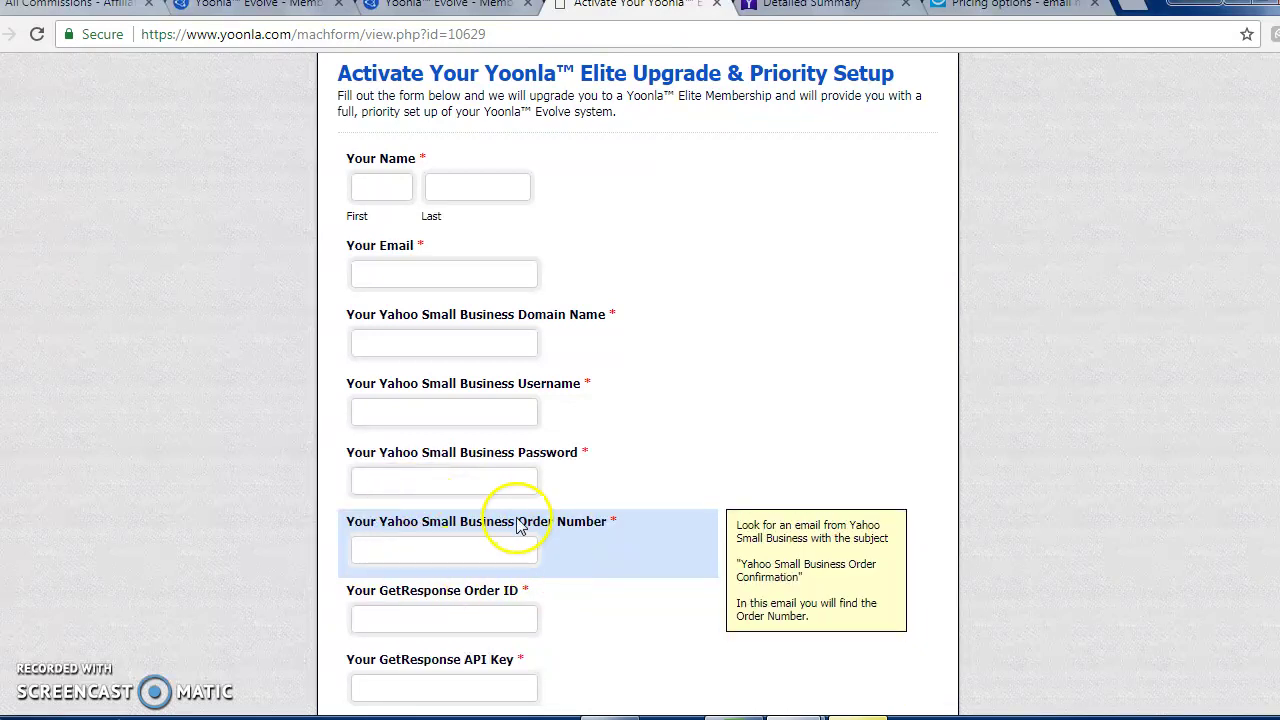
{"action": "mouse_move", "coordinate": [432, 591]}
{"action": "left_click", "coordinate": [498, 617]}
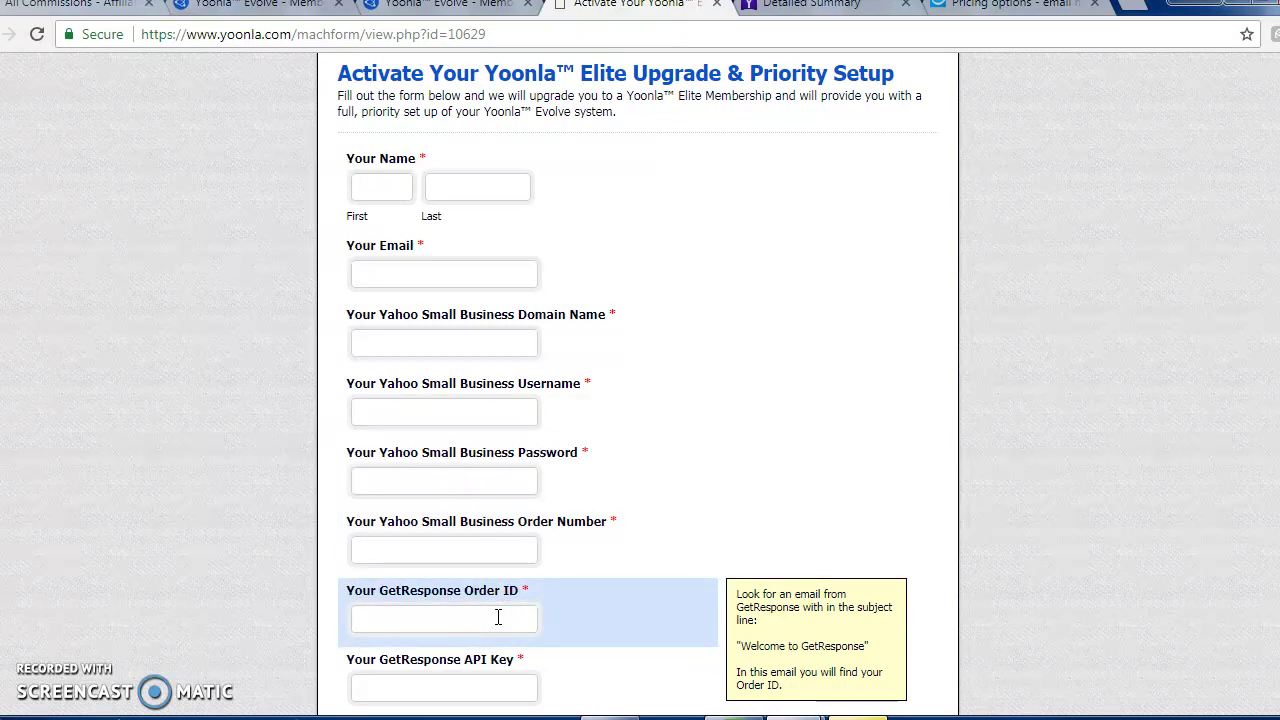
{"action": "left_click", "coordinate": [980, 6]}
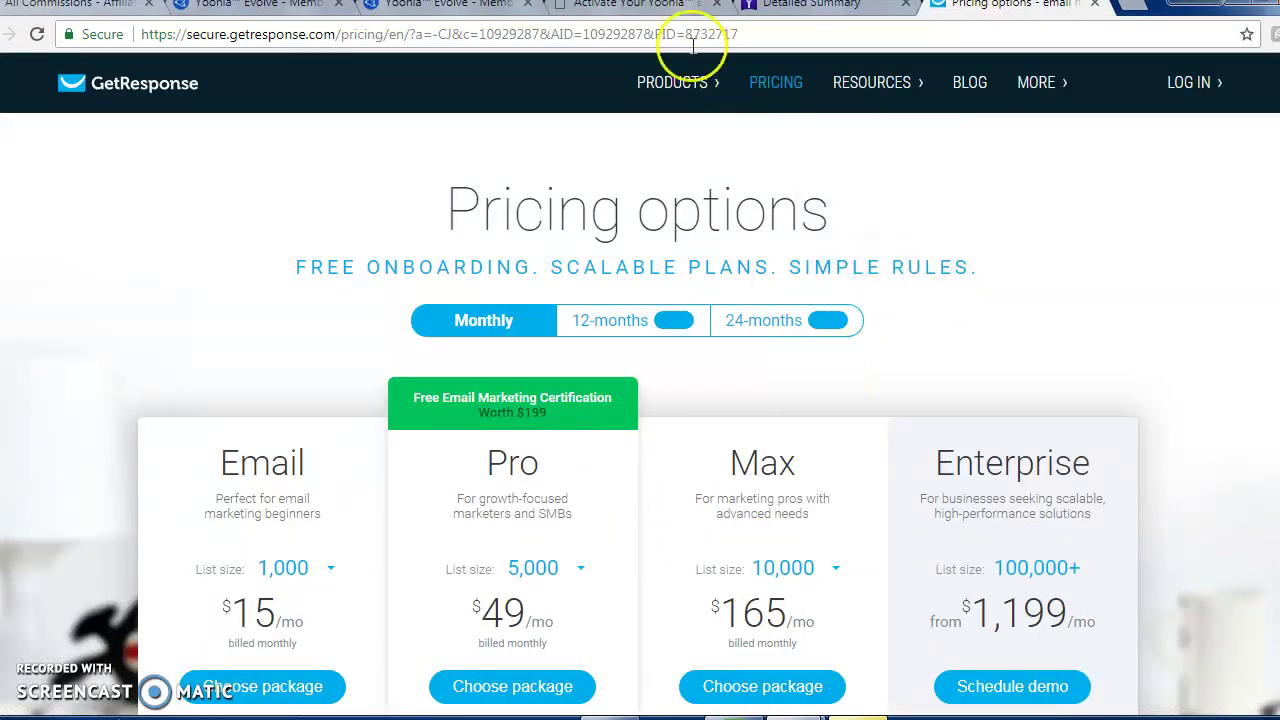
{"action": "left_click", "coordinate": [655, 6]}
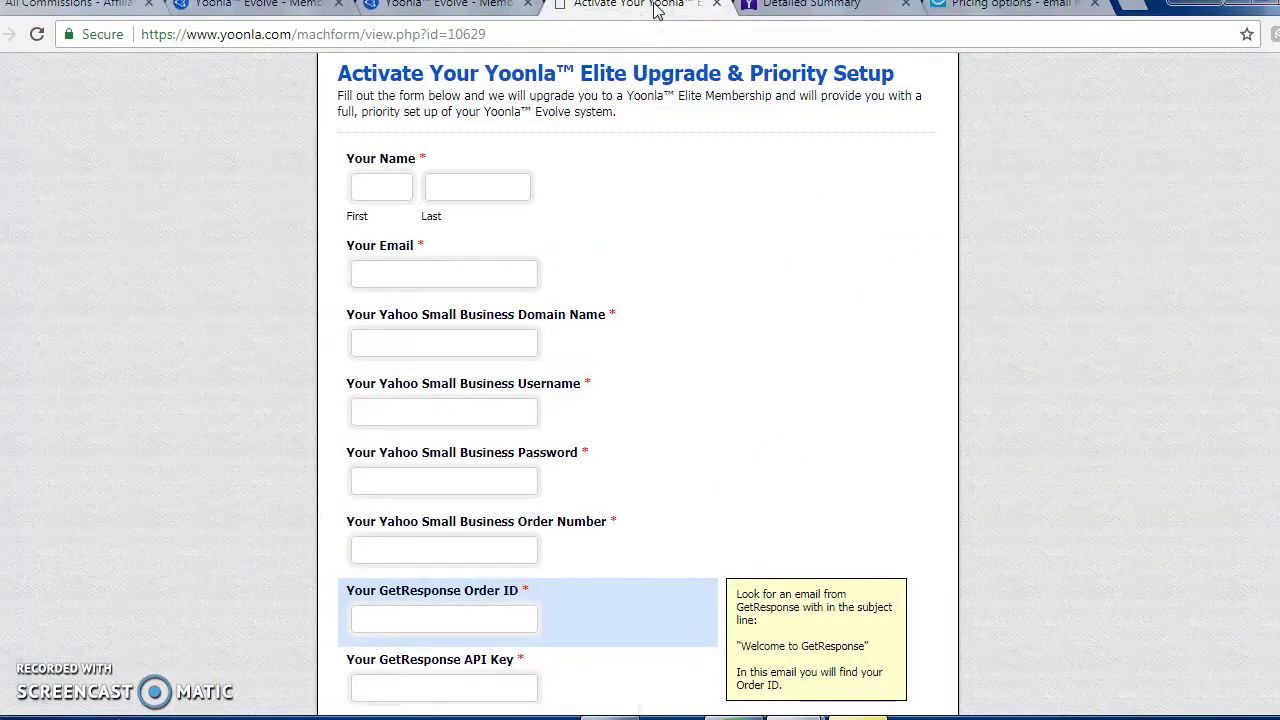
{"action": "left_click", "coordinate": [476, 606]}
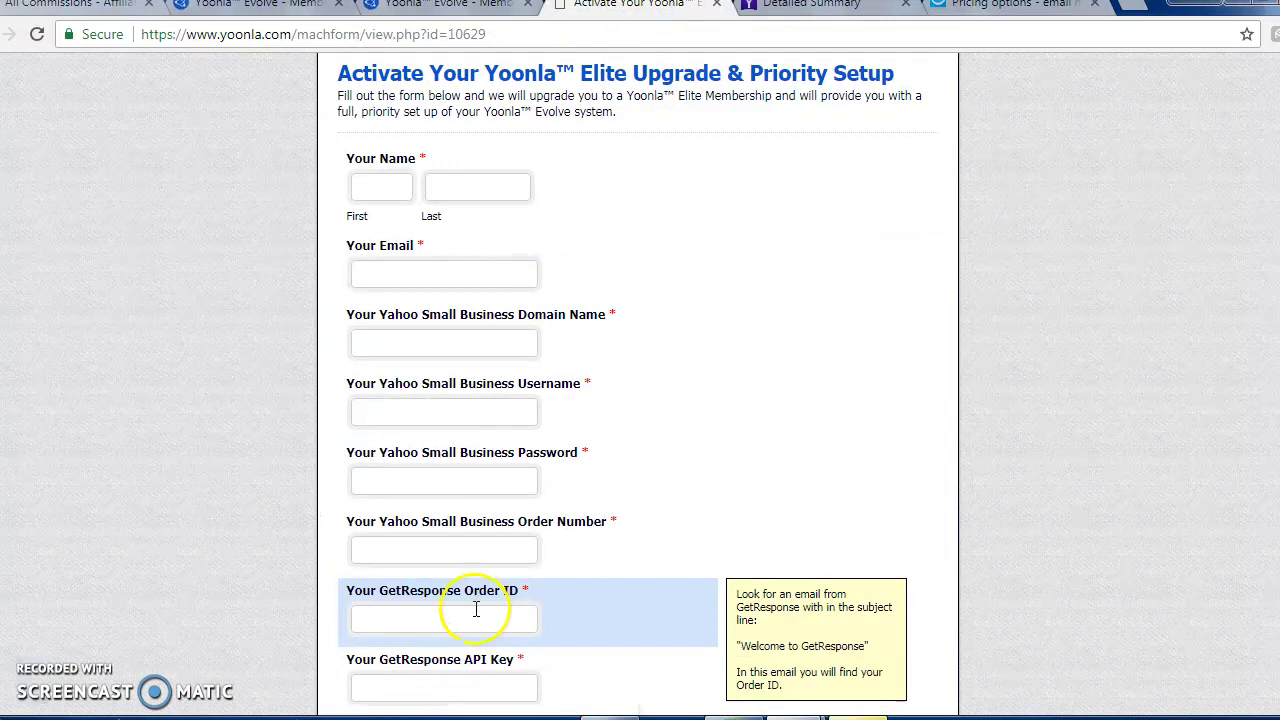
{"action": "left_click", "coordinate": [480, 693]}
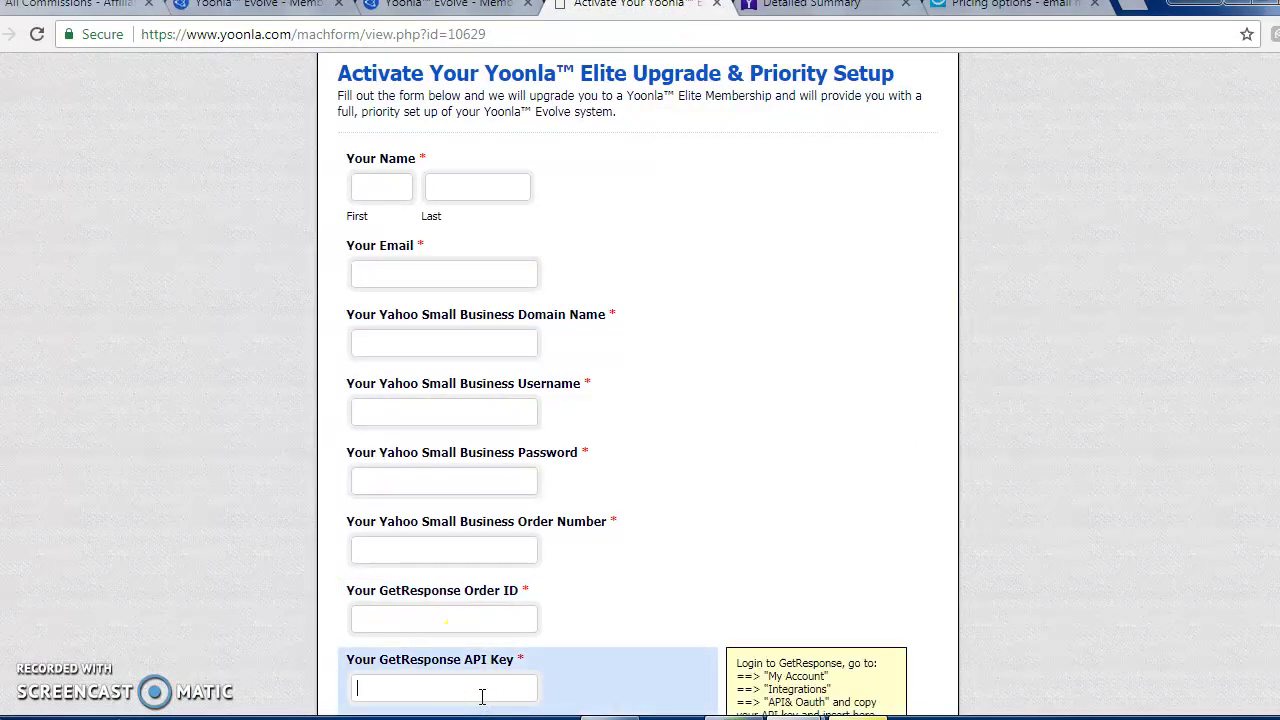
Select the API Key field on the Yoonla activation form, then go back to the GetResponse account.
{"action": "scroll", "coordinate": [825, 700], "scroll_direction": "down", "scroll_amount": 1}
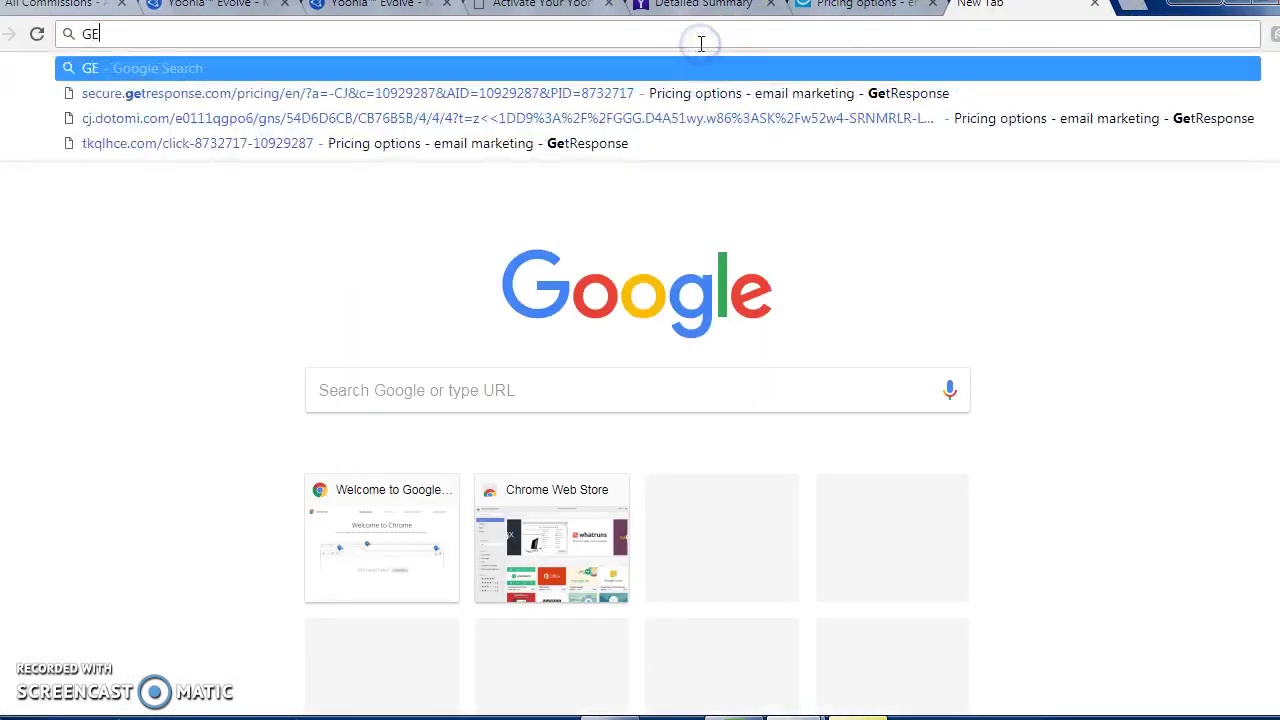
{"action": "type", "text": "ET"}
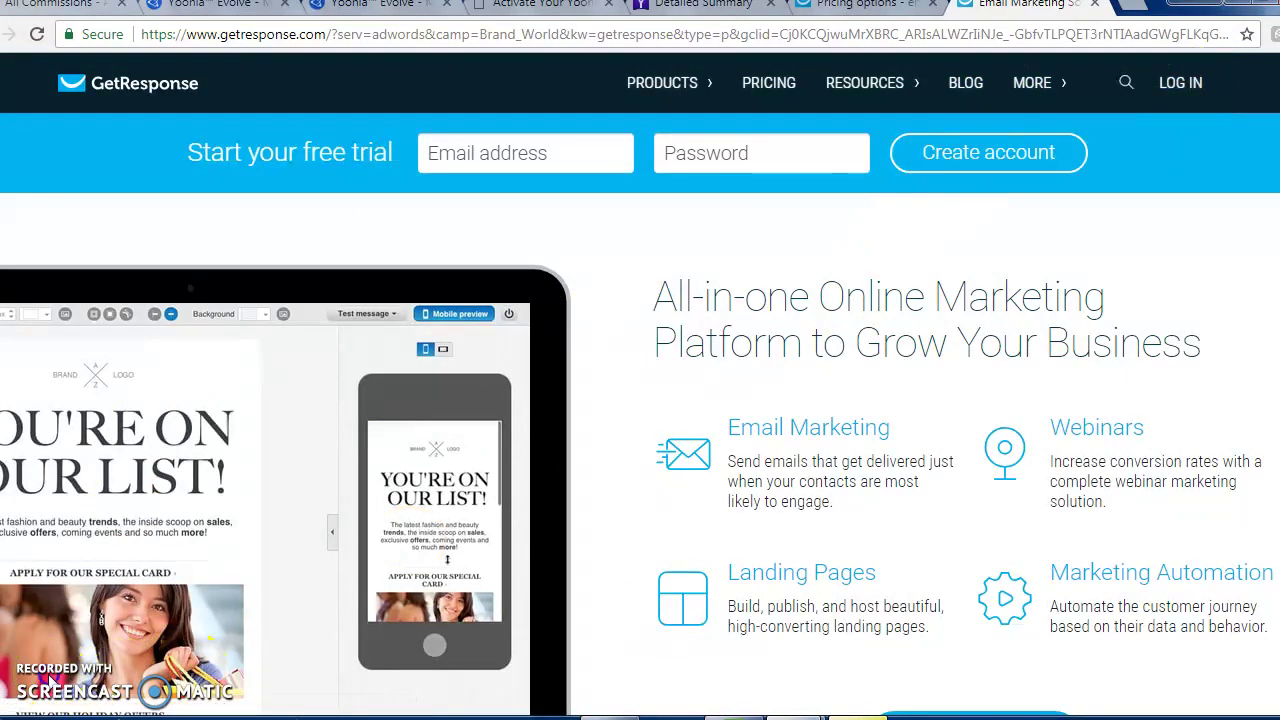
{"action": "key", "text": "ctrl+4"}
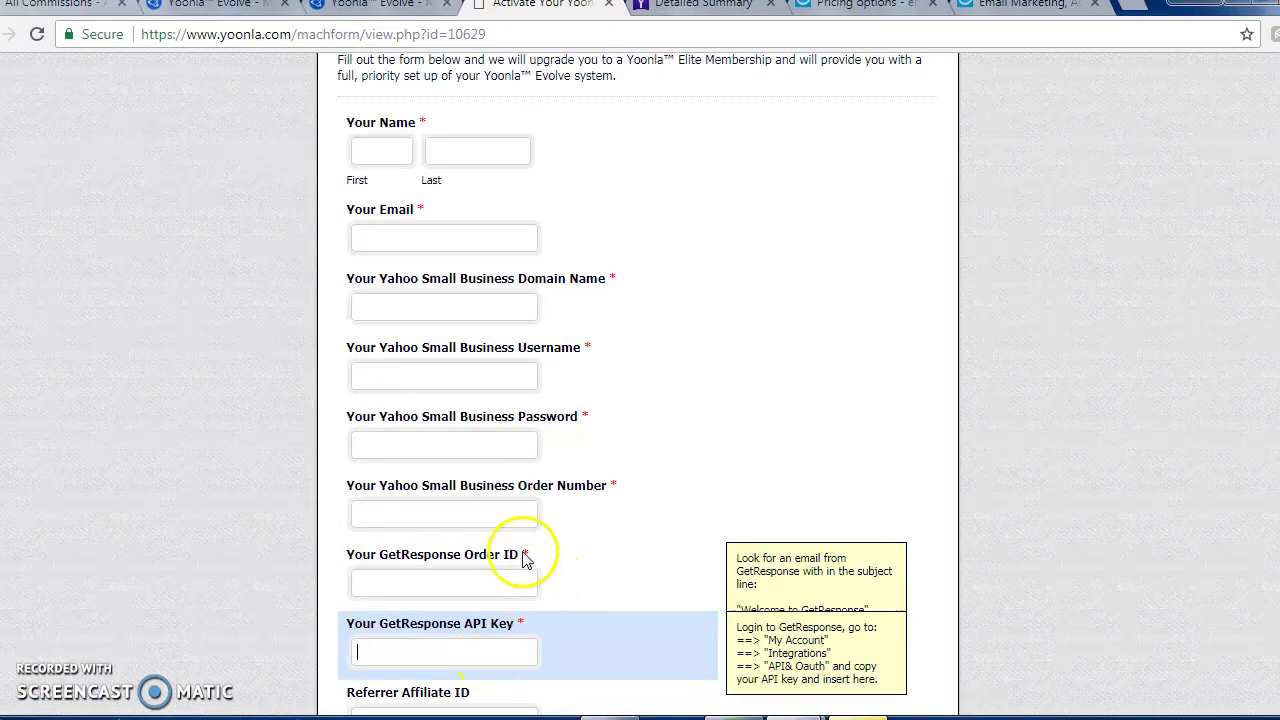
{"action": "left_click", "coordinate": [502, 655]}
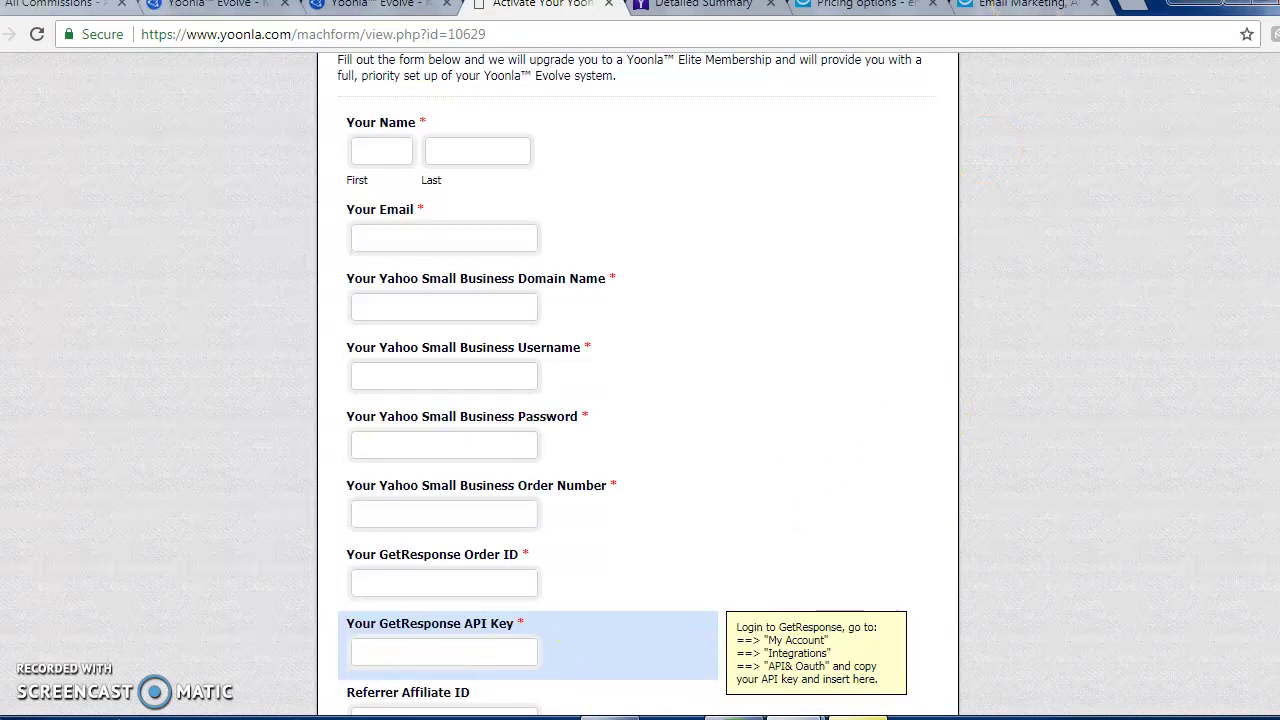
{"action": "left_click", "coordinate": [1030, 6]}
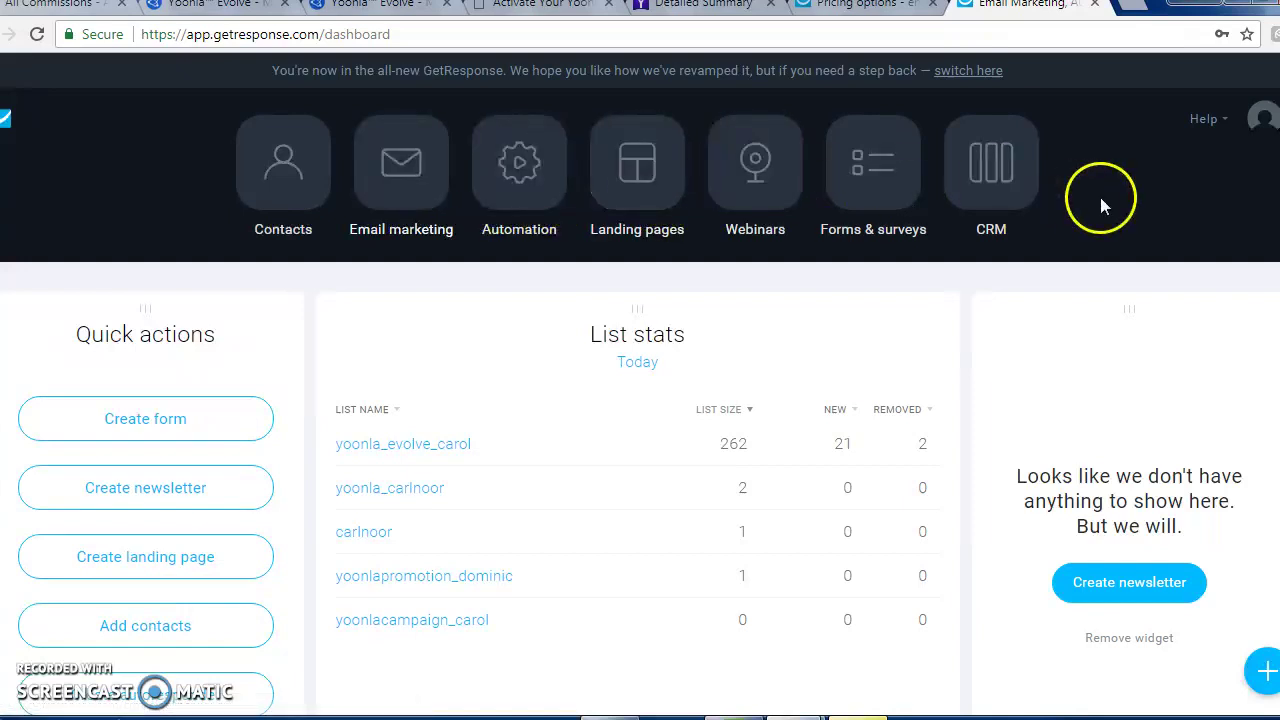
View the API keys under GetResponse's Integrations & API, then select the form's API Key field.
{"action": "left_click", "coordinate": [1266, 121]}
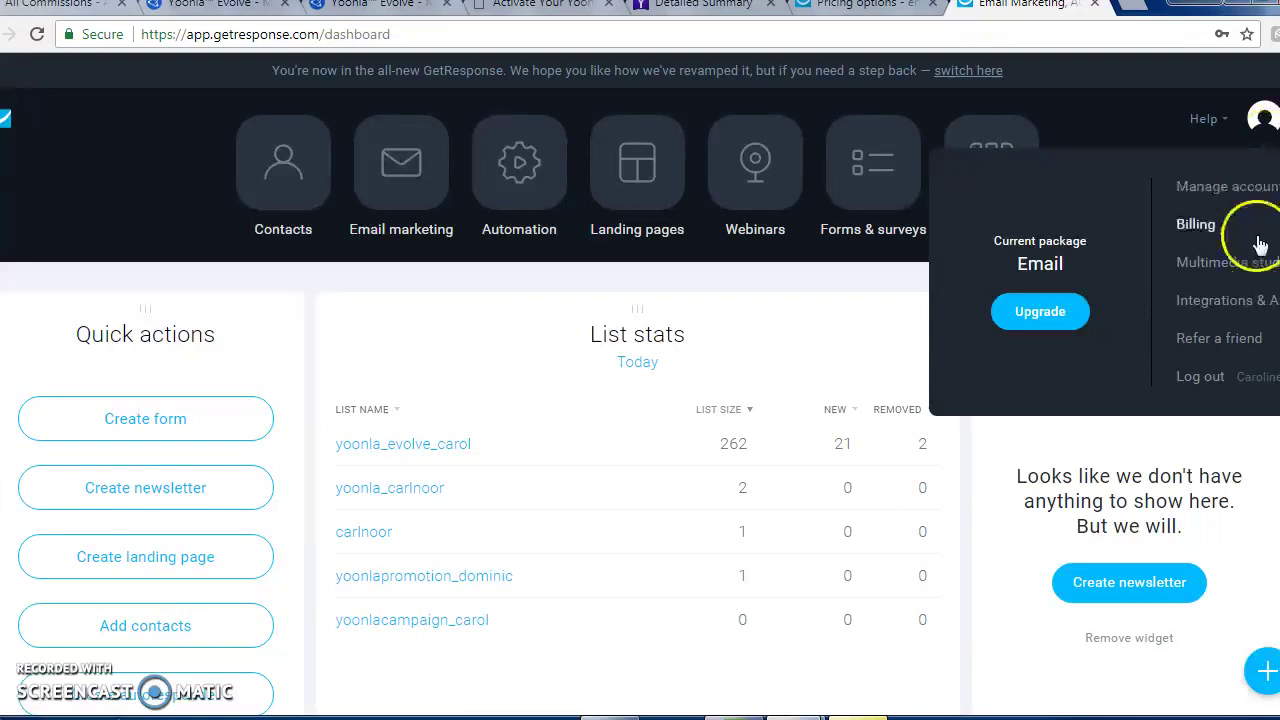
{"action": "left_click", "coordinate": [1225, 300]}
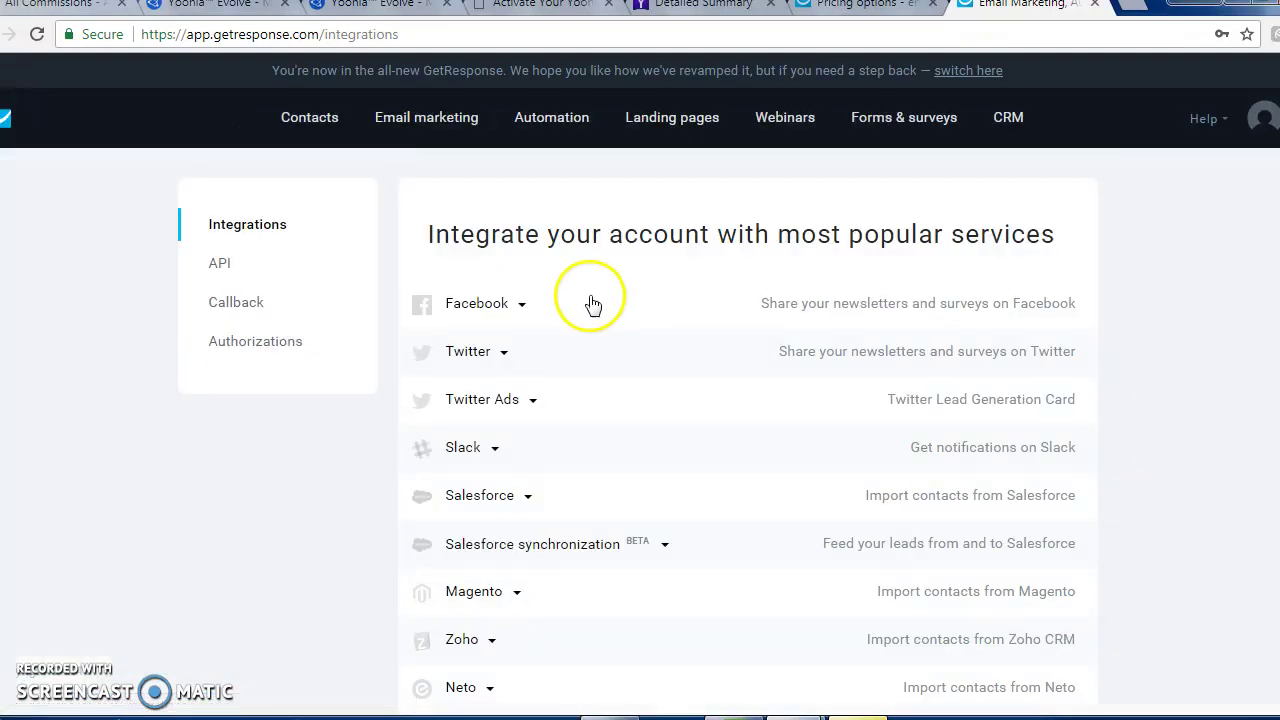
{"action": "left_click", "coordinate": [251, 272]}
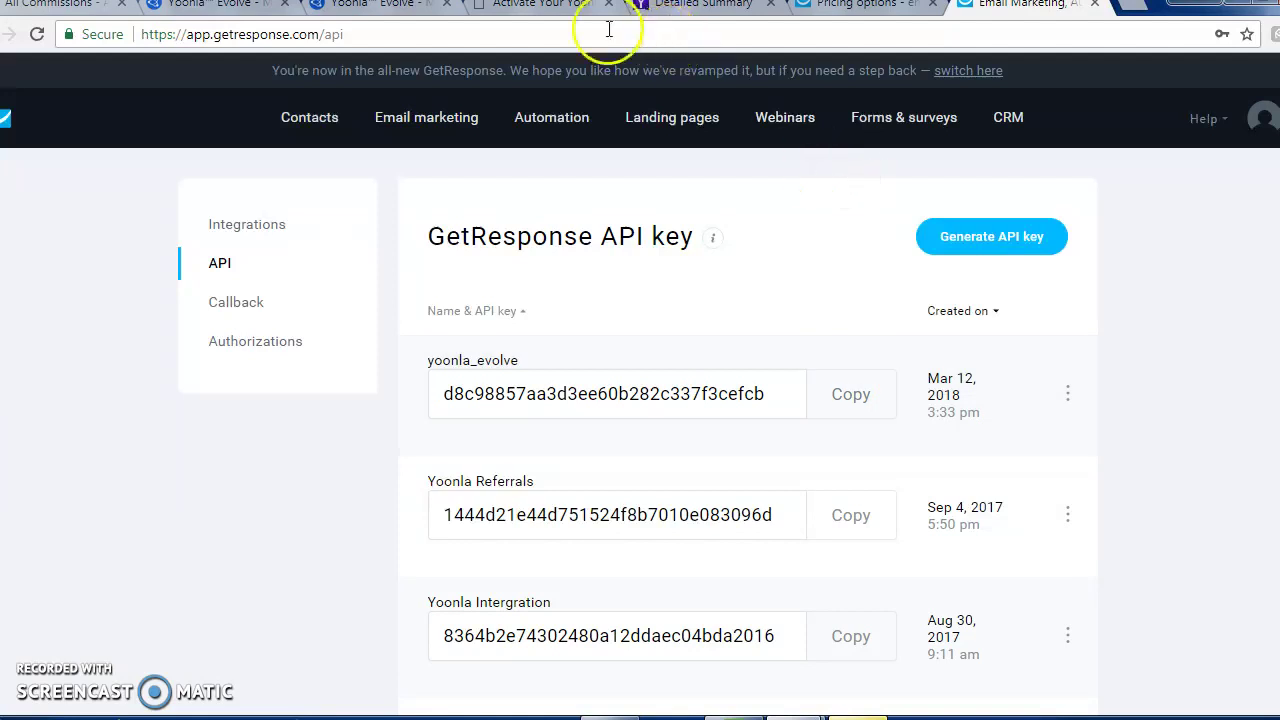
{"action": "left_click", "coordinate": [555, 8]}
{"action": "left_click", "coordinate": [466, 653]}
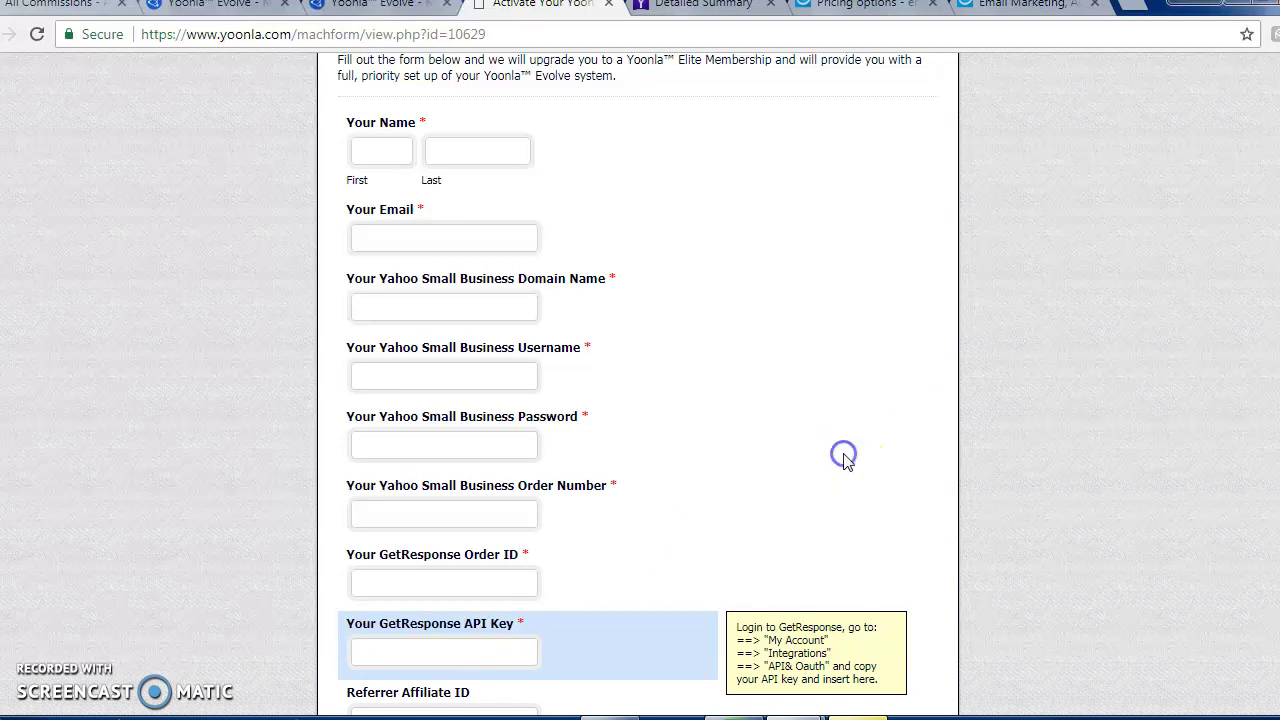
Move down the Elite setup form past Referrer Affiliate ID and tick the terms agreement.
{"action": "scroll", "coordinate": [845, 458], "scroll_direction": "down", "scroll_amount": 2}
{"action": "mouse_move", "coordinate": [443, 520]}
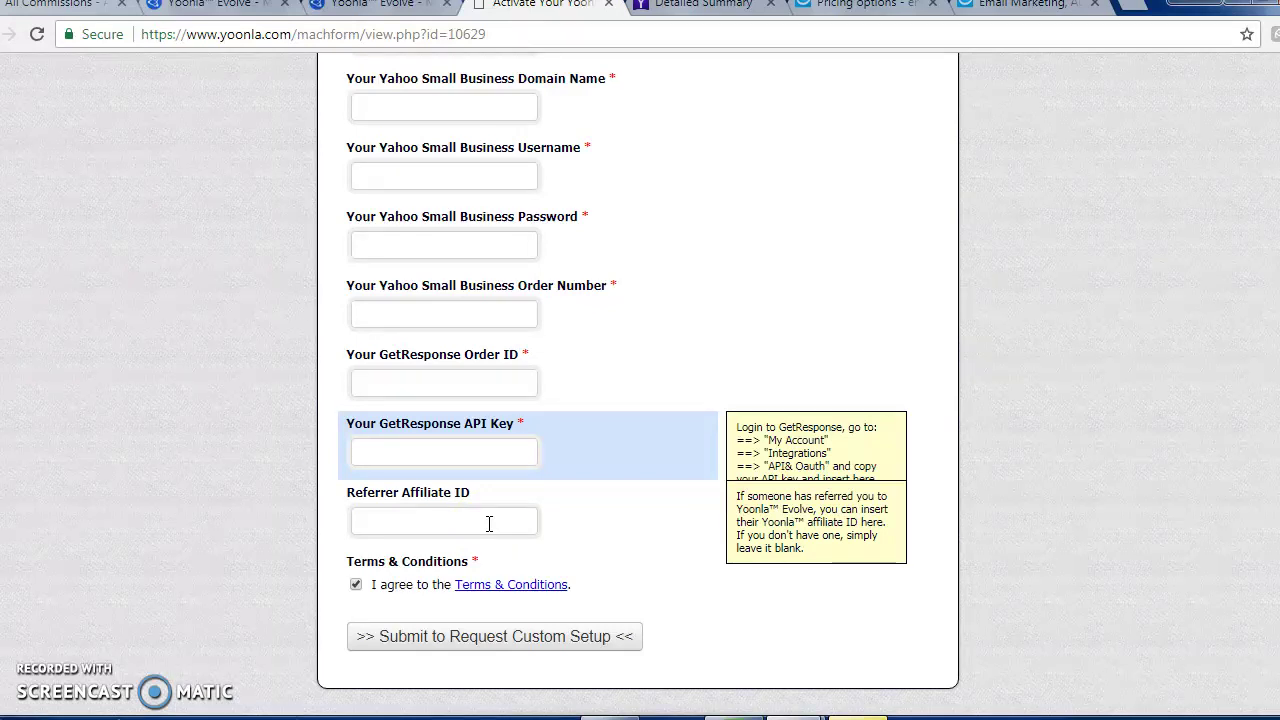
{"action": "left_click", "coordinate": [489, 523]}
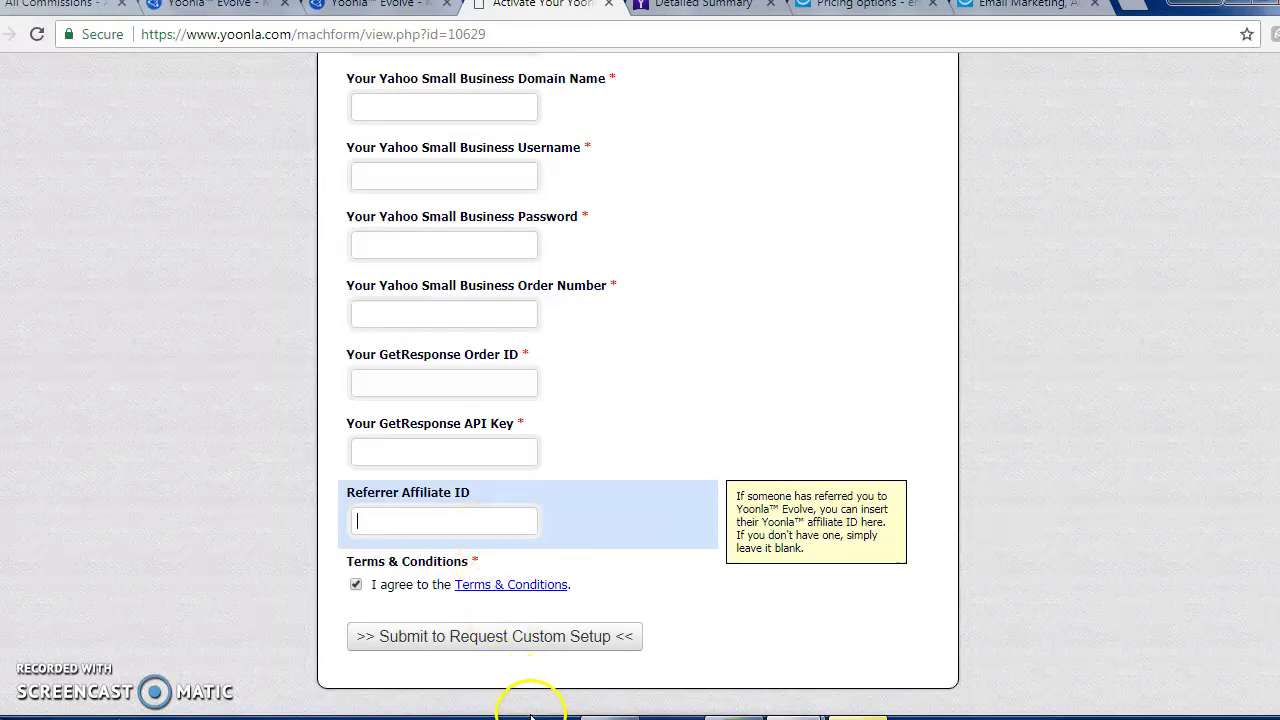
{"action": "left_click", "coordinate": [480, 521]}
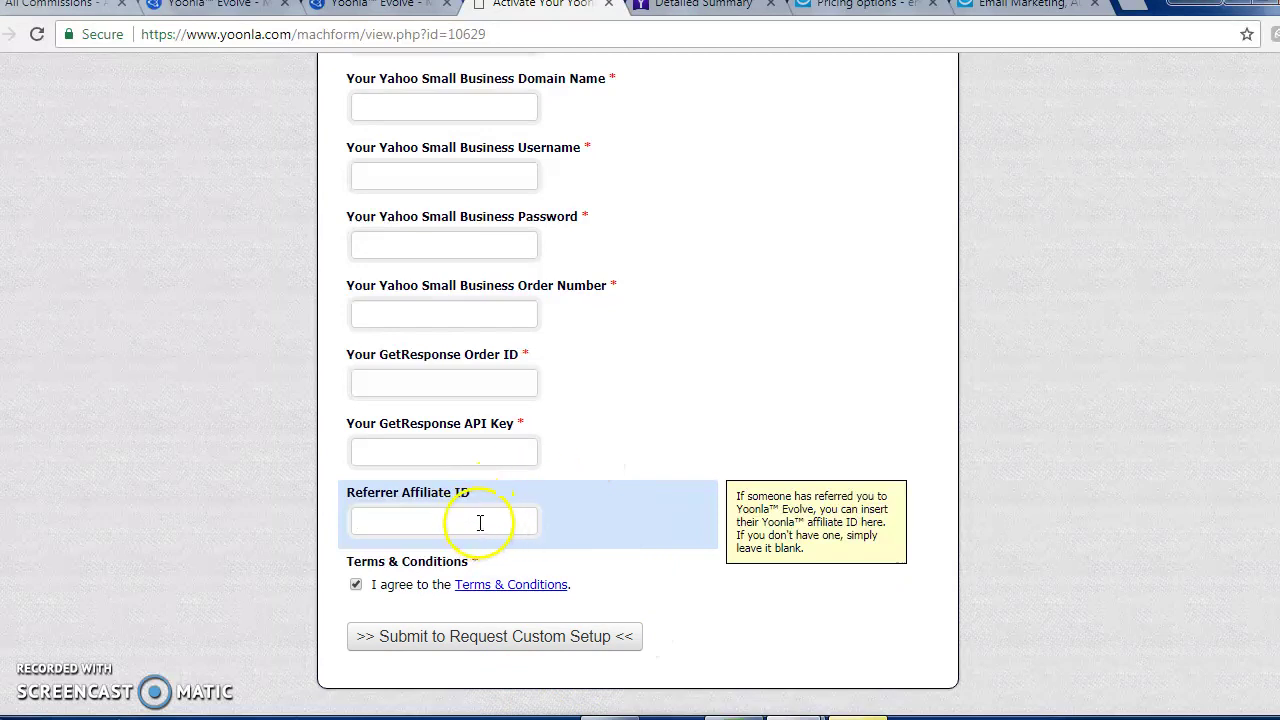
{"action": "left_click", "coordinate": [447, 522]}
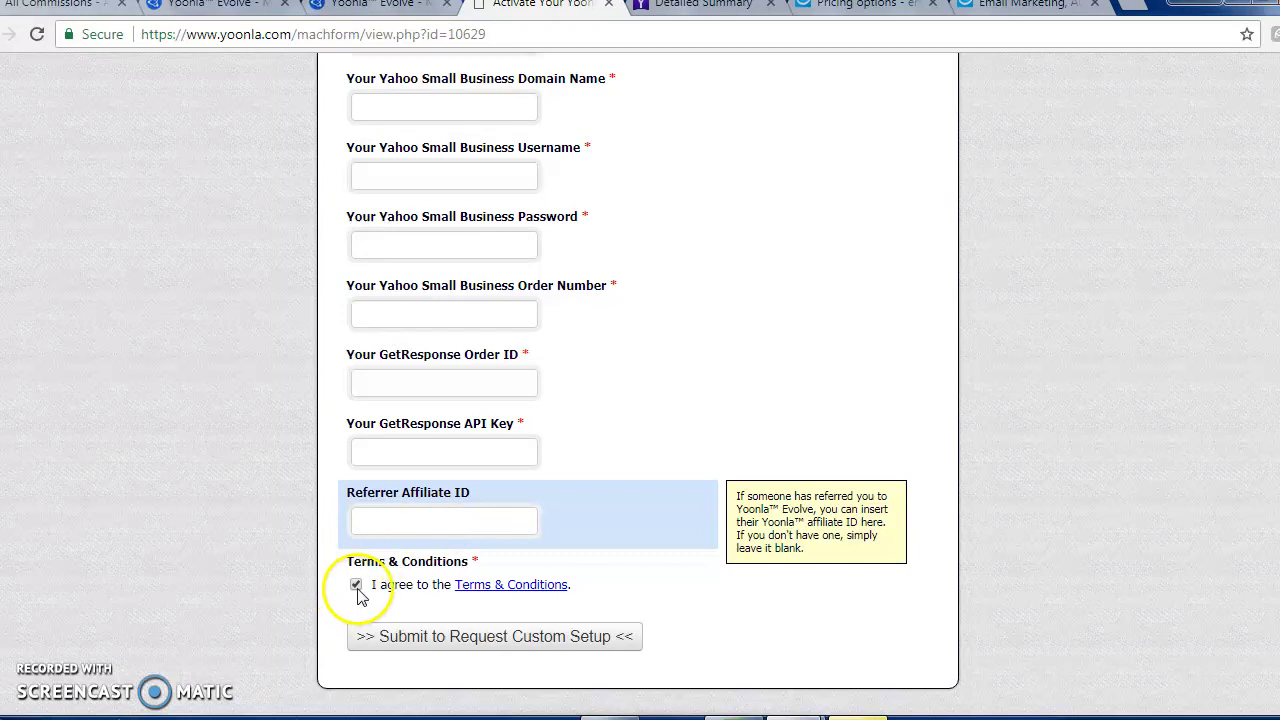
{"action": "left_click", "coordinate": [441, 634]}
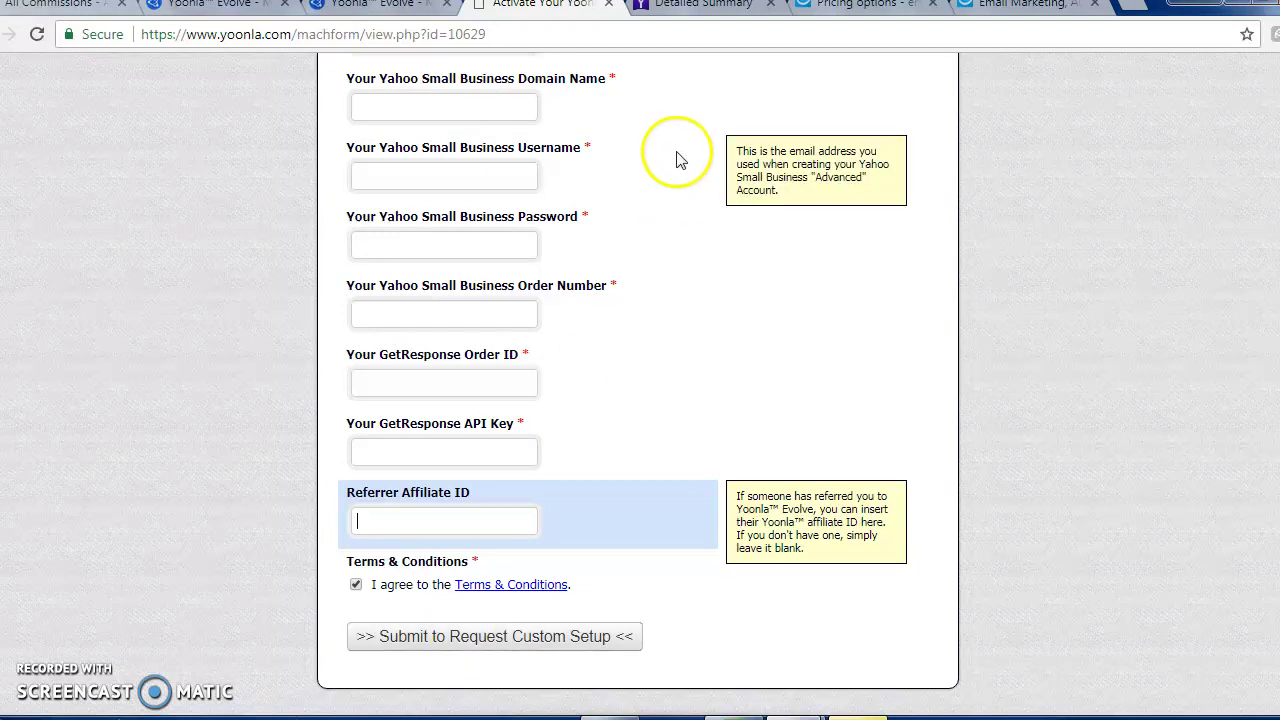
Check the affiliate link and All Commissions totals, then go back to the Elite setup form.
{"action": "left_click", "coordinate": [95, 10]}
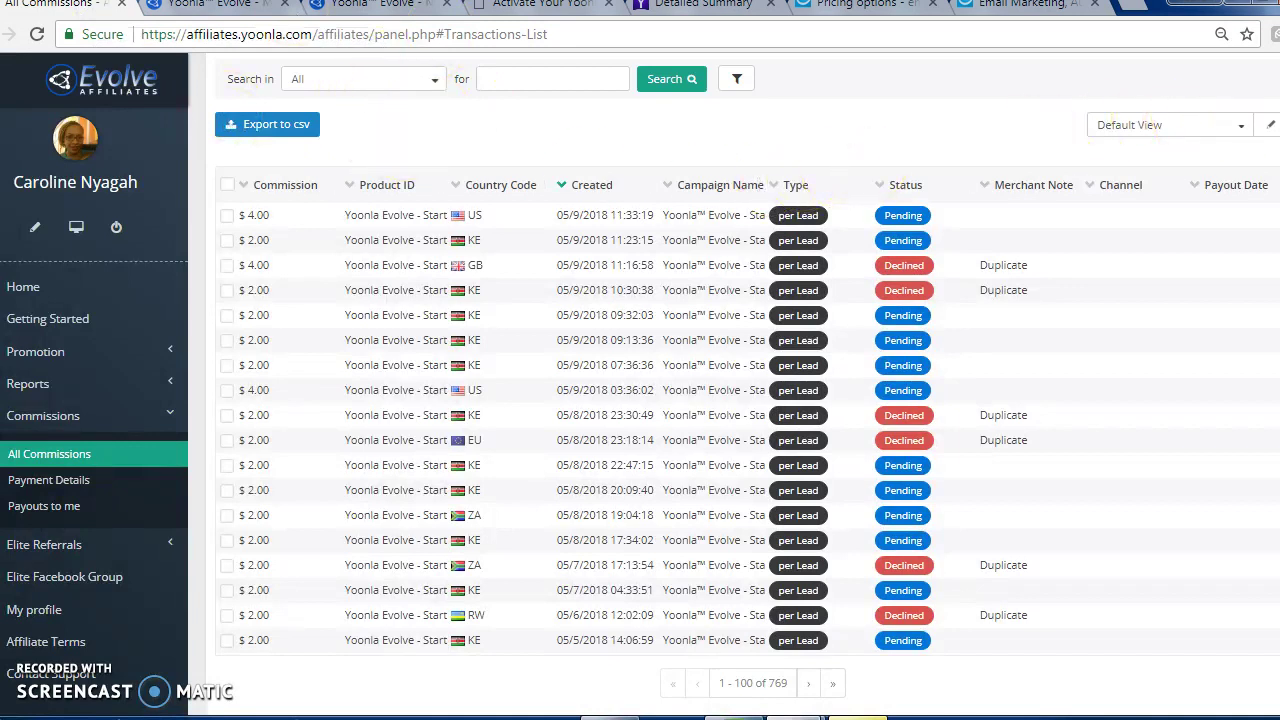
{"action": "scroll", "coordinate": [734, 355], "scroll_direction": "up", "scroll_amount": 2}
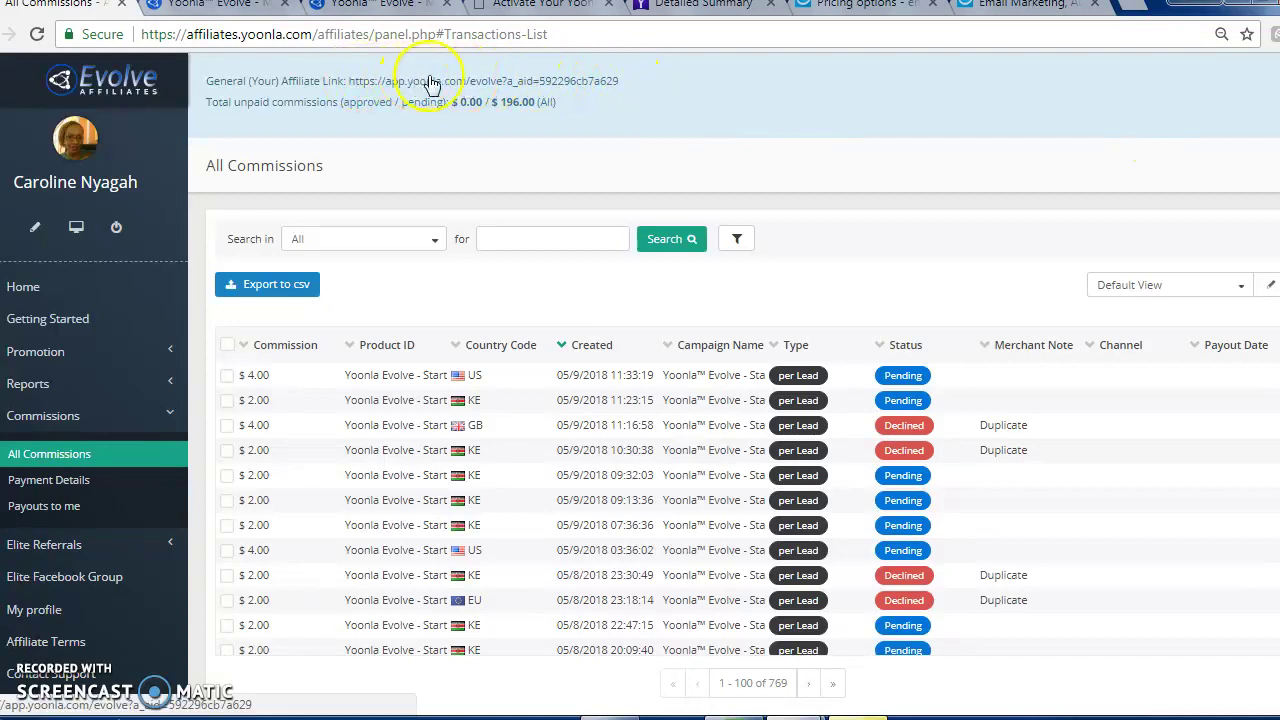
{"action": "triple_click", "coordinate": [264, 165]}
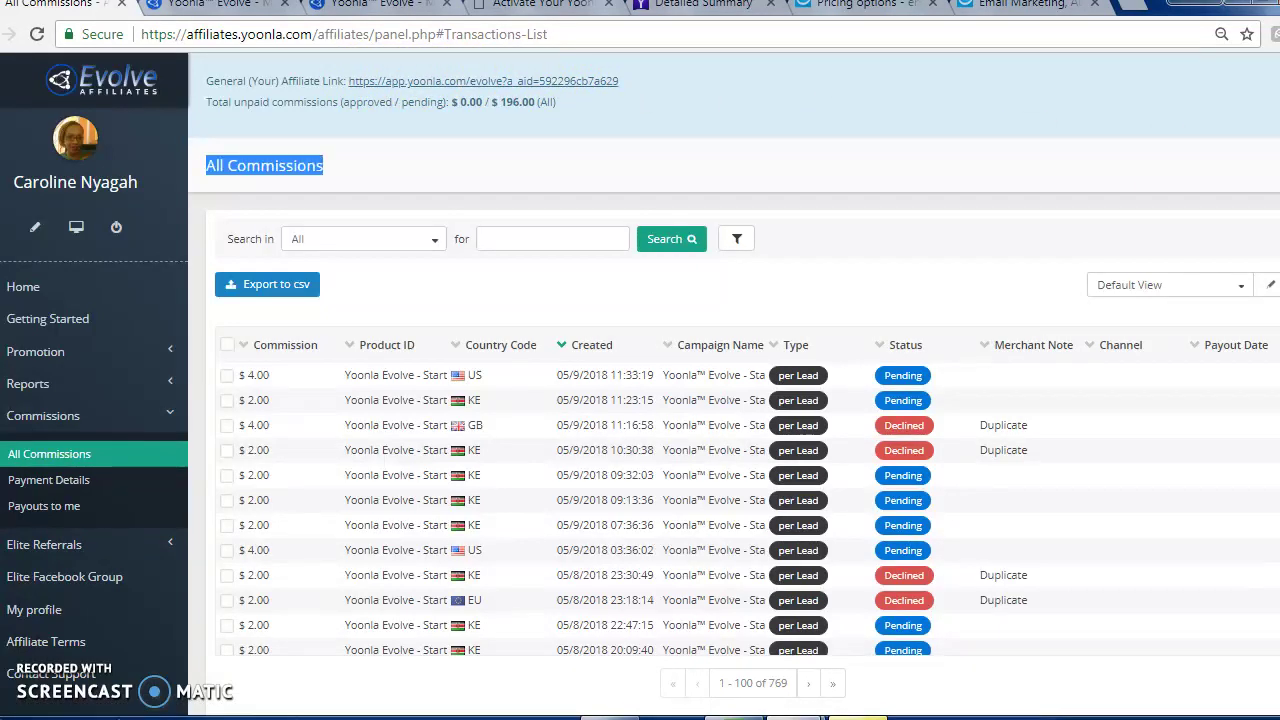
{"action": "scroll", "coordinate": [1063, 229], "scroll_direction": "down", "scroll_amount": 2}
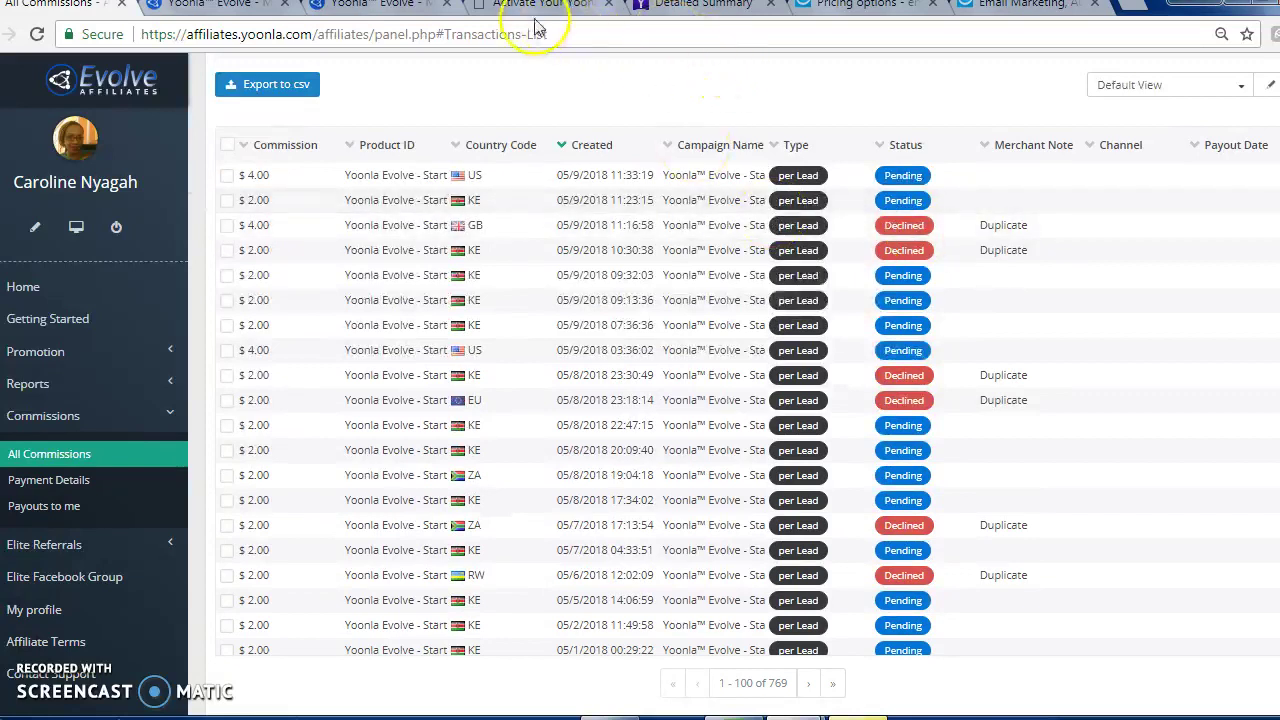
{"action": "left_click", "coordinate": [528, 8]}
{"action": "mouse_move", "coordinate": [640, 385]}
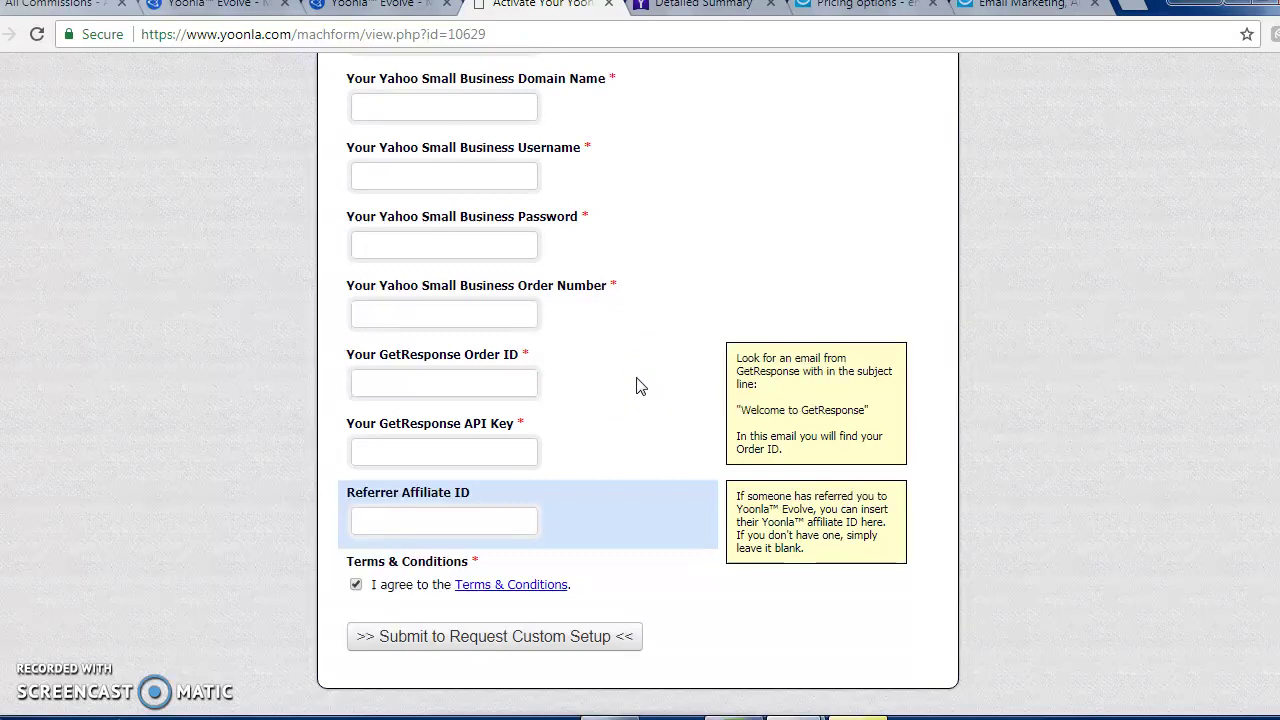
Bring up the members page's Congratulations, Free Priority Setup Unlocked section with its three steps.
{"action": "left_click", "coordinate": [365, 6]}
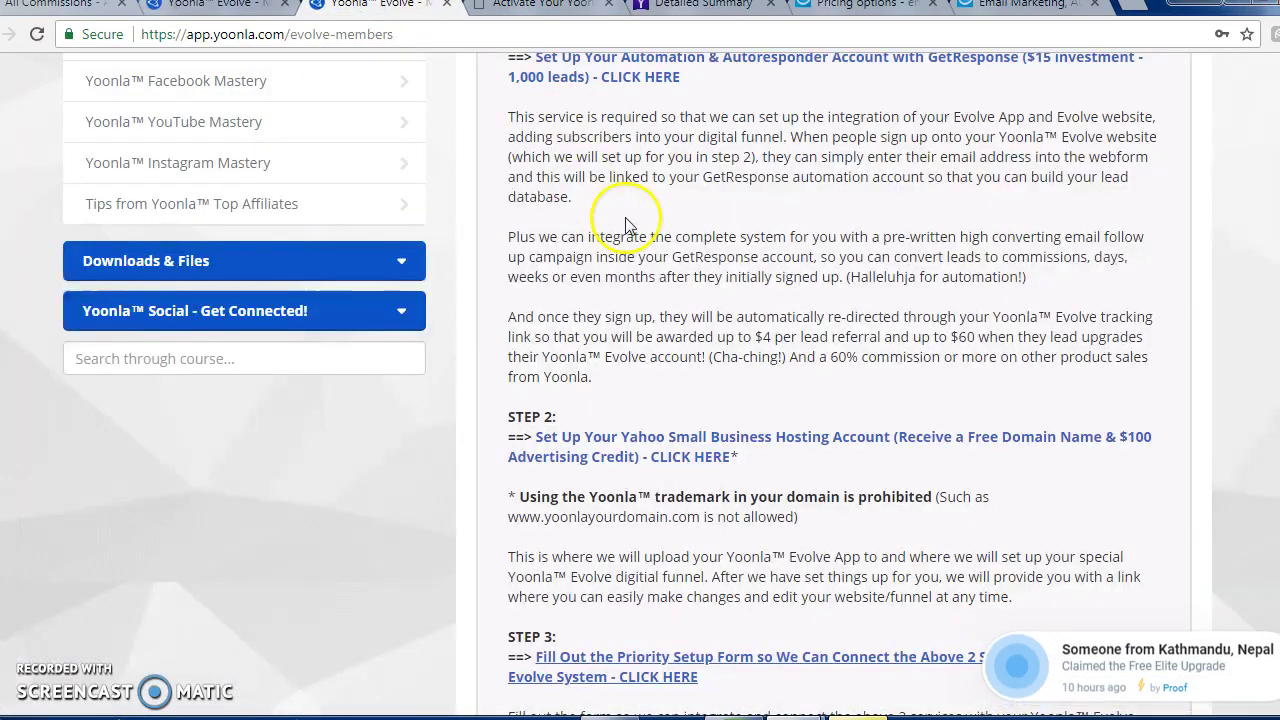
{"action": "scroll", "coordinate": [640, 400], "scroll_direction": "down", "scroll_amount": 2}
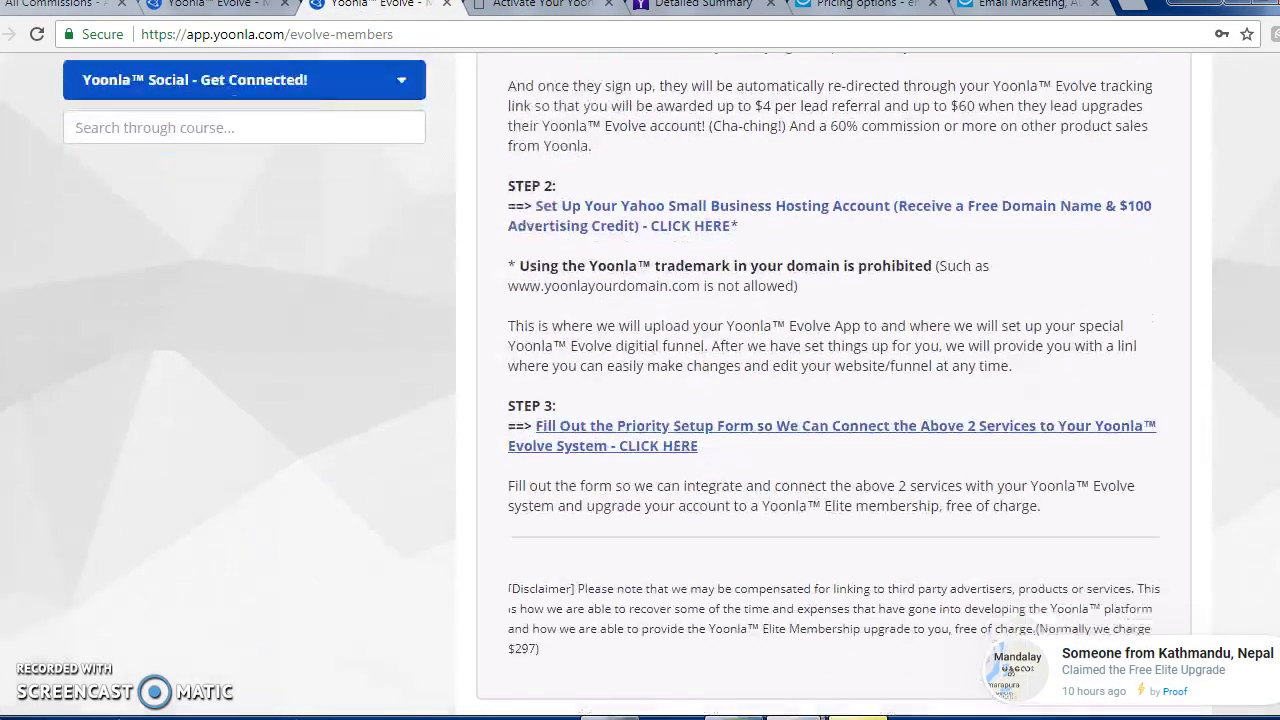
{"action": "scroll", "coordinate": [640, 400], "scroll_direction": "up", "scroll_amount": 2}
{"action": "scroll", "coordinate": [640, 400], "scroll_direction": "up", "scroll_amount": 3}
{"action": "scroll", "coordinate": [640, 400], "scroll_direction": "up", "scroll_amount": 2}
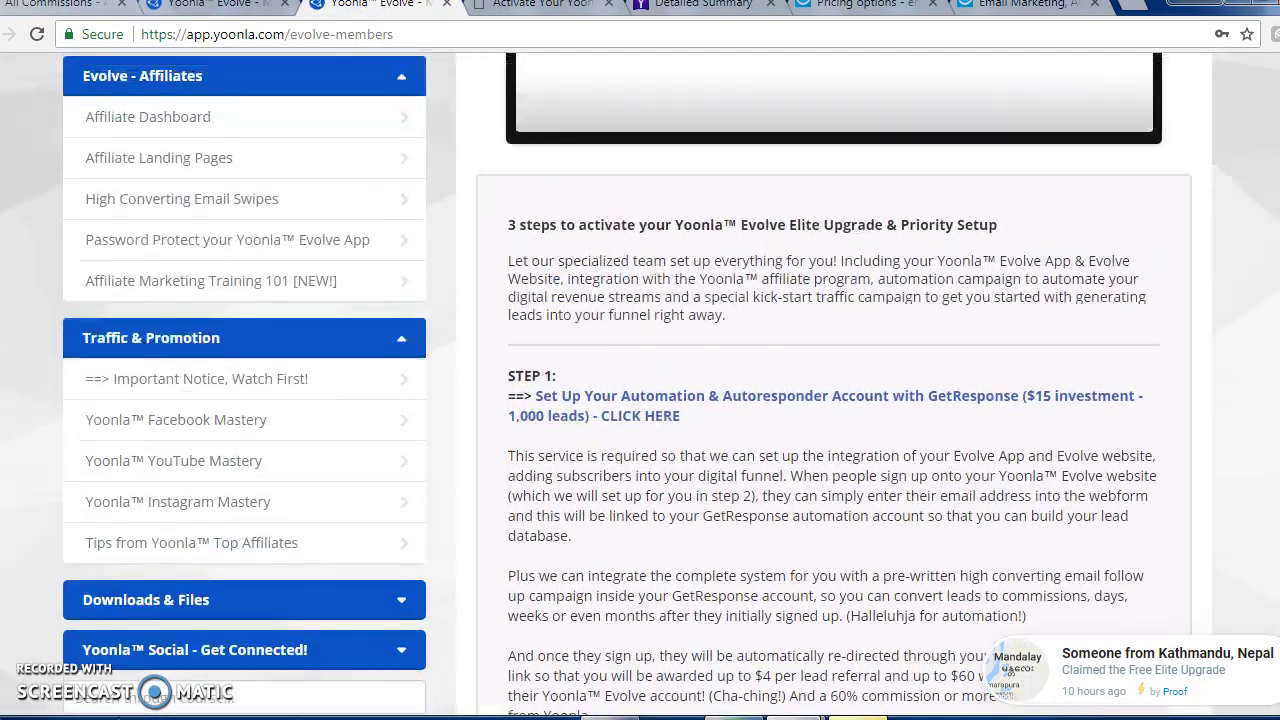
{"action": "scroll", "coordinate": [640, 400], "scroll_direction": "up", "scroll_amount": 2}
{"action": "scroll", "coordinate": [640, 400], "scroll_direction": "up", "scroll_amount": 3}
{"action": "scroll", "coordinate": [640, 400], "scroll_direction": "up", "scroll_amount": 1}
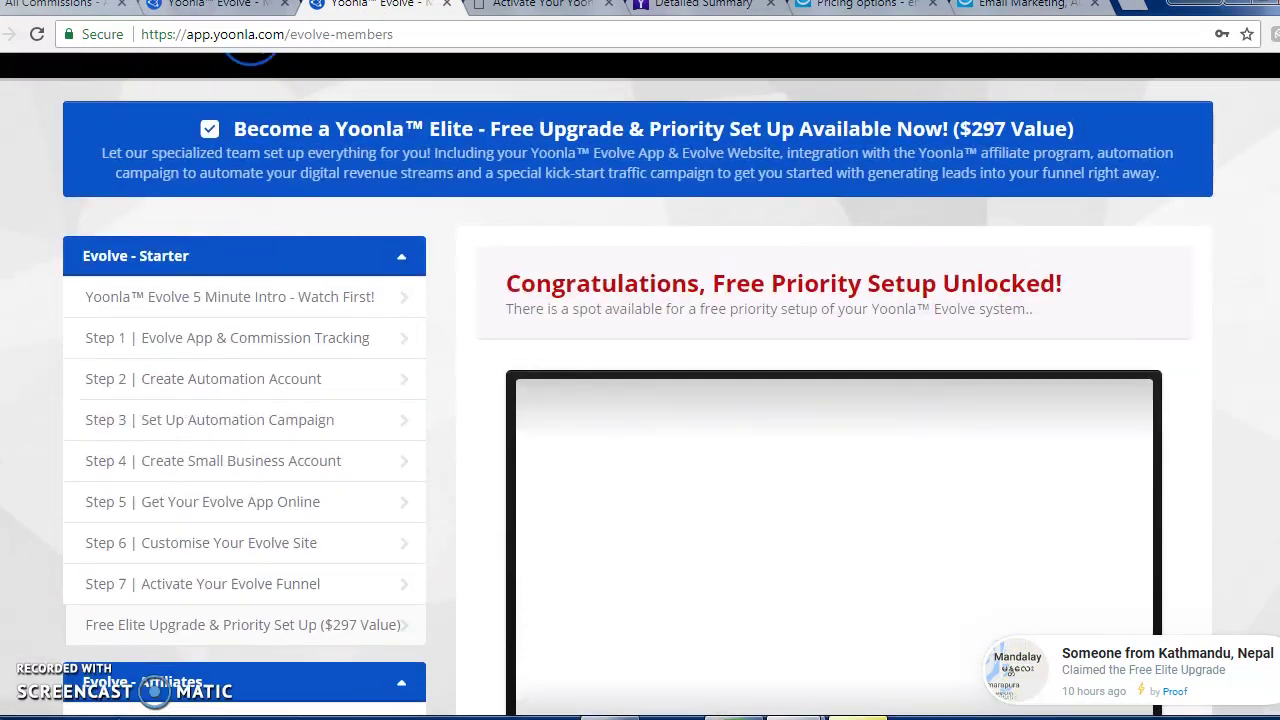
{"action": "scroll", "coordinate": [640, 400], "scroll_direction": "down", "scroll_amount": 1}
{"action": "scroll", "coordinate": [640, 400], "scroll_direction": "down", "scroll_amount": 1}
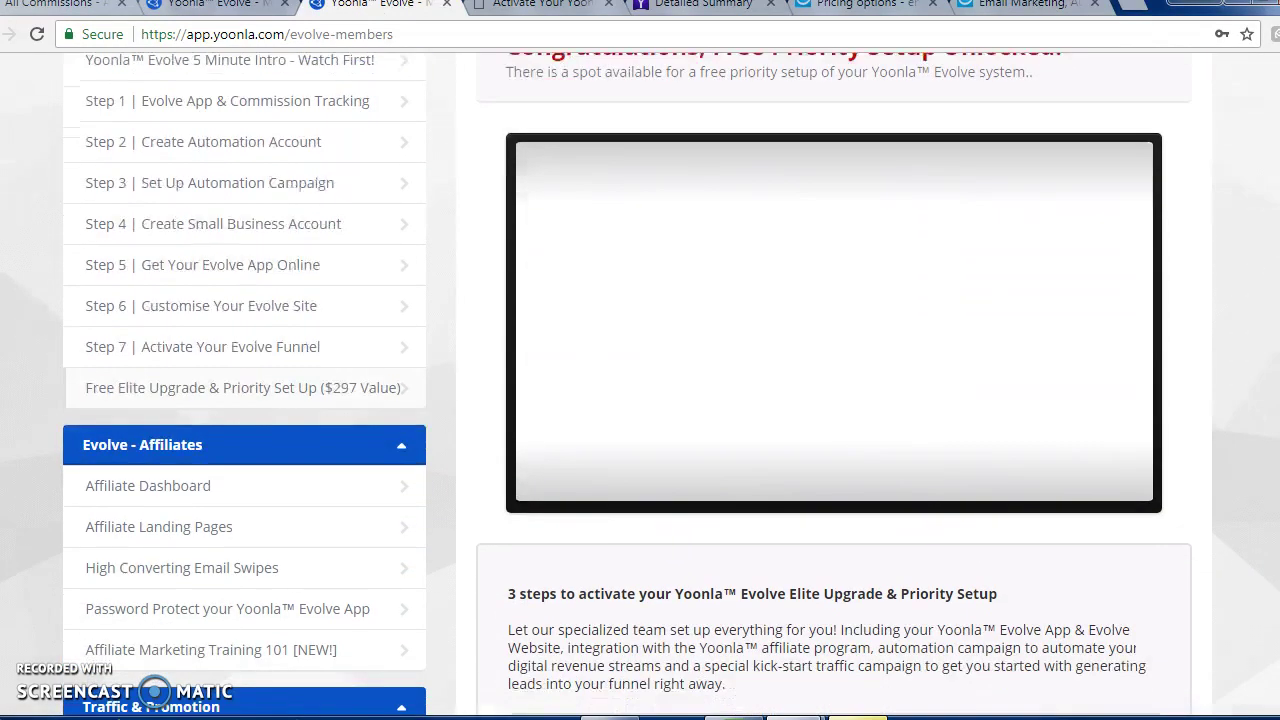